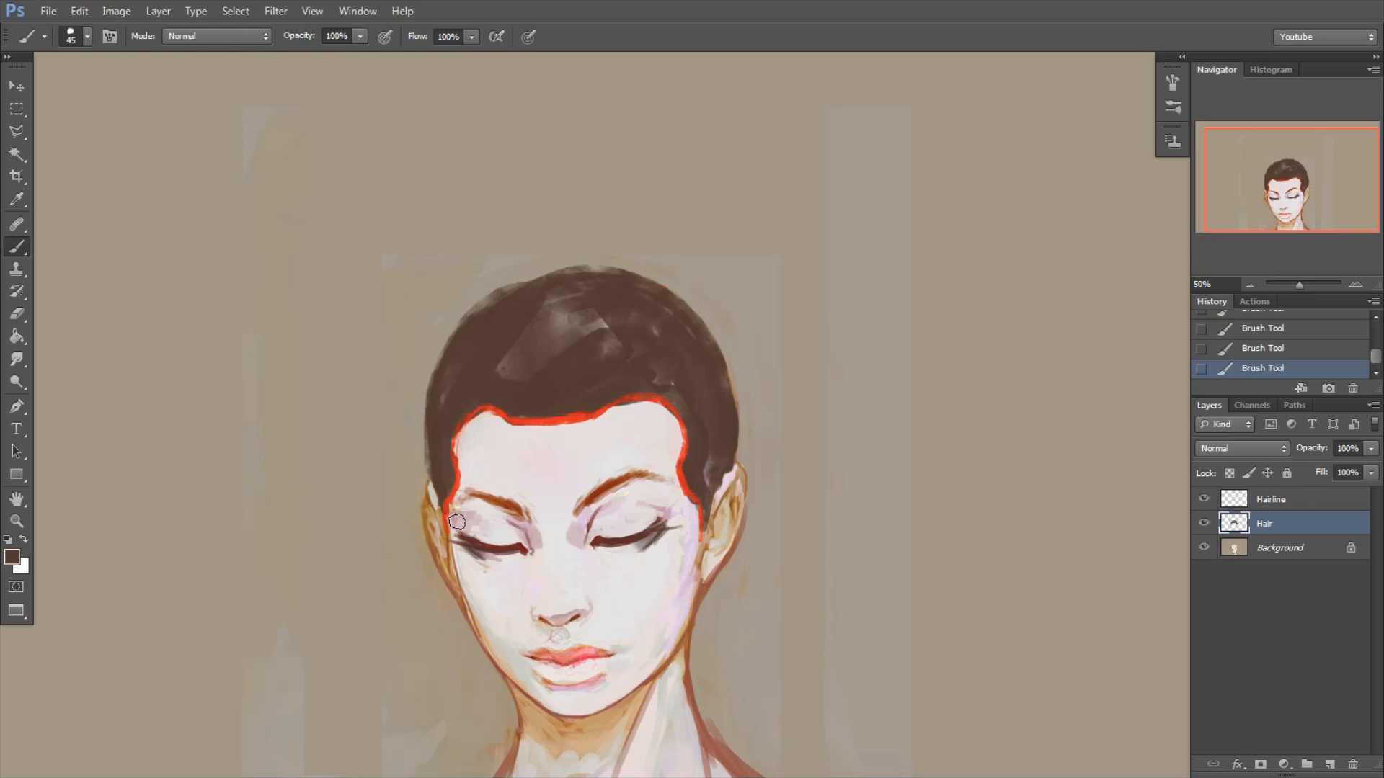
Erase the small spill of hair colour at the top of the ear on the right side of the face
key(e)
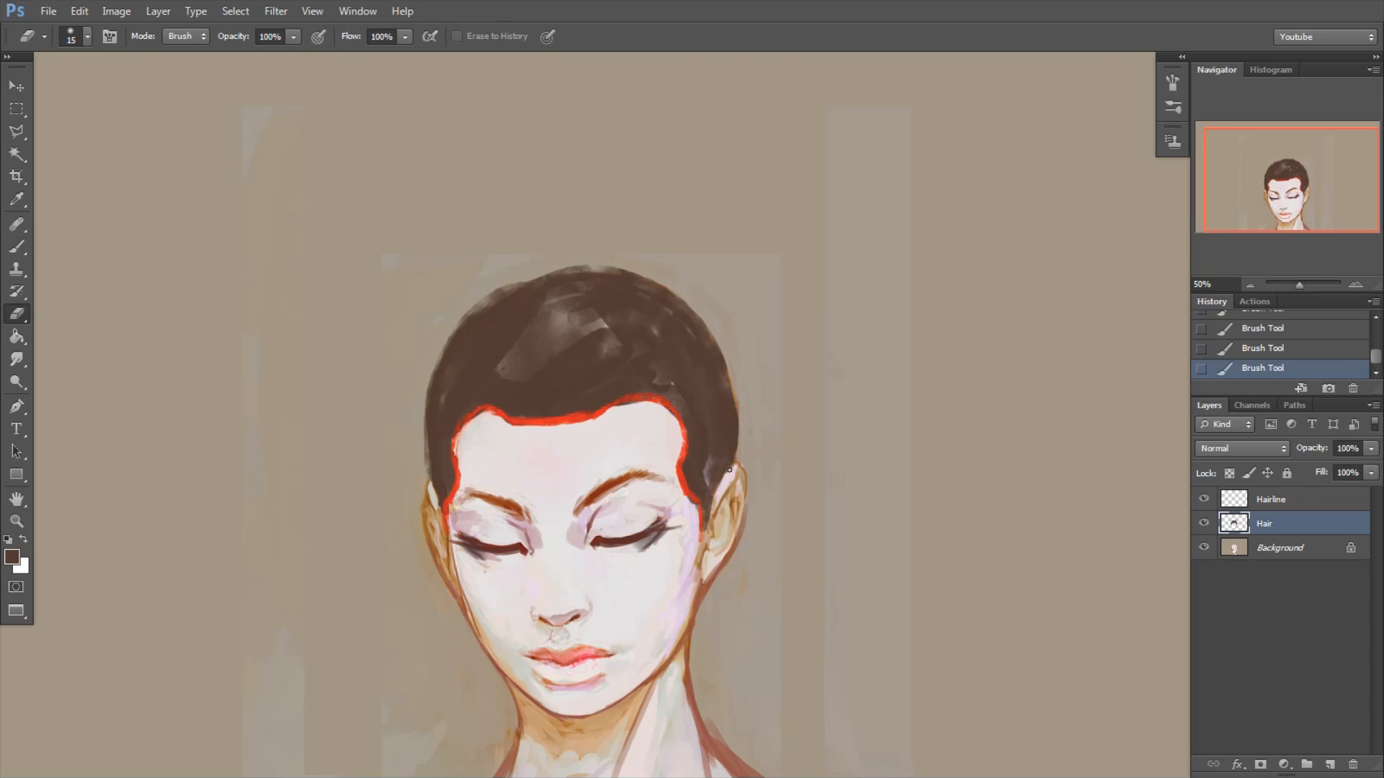
click(735, 468)
key(b)
scroll(732, 593, down, 1)
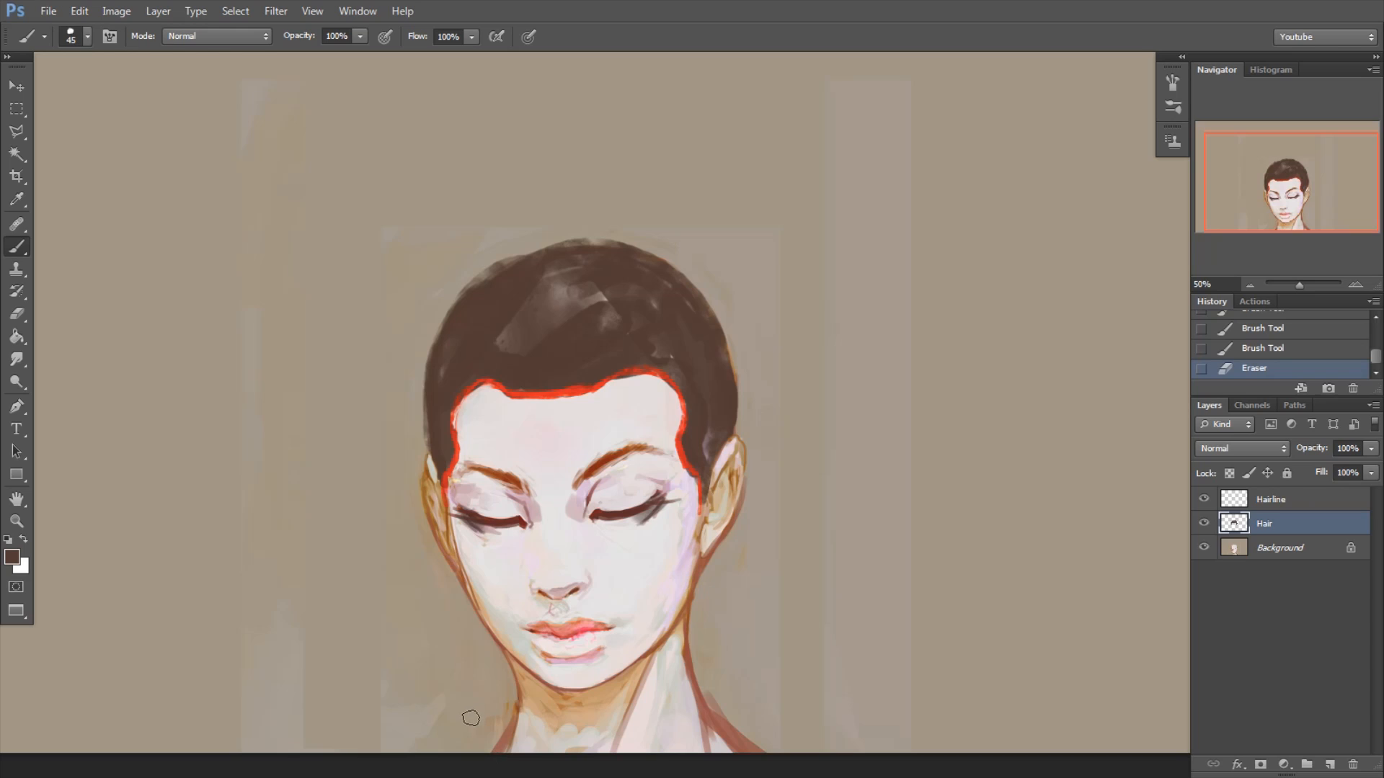
Paint the hair's left side in dark brown, from the temple past the ear down to below the jaw
mouse_move(429, 438)
mouse_down()
mouse_move(433, 317)
mouse_move(417, 450)
mouse_move(412, 390)
mouse_move(454, 289)
mouse_up()
key([)
drag(420, 464, 431, 607)
drag(424, 529, 411, 628)
mouse_move(410, 627)
mouse_down()
mouse_move(425, 724)
mouse_move(441, 547)
mouse_move(464, 695)
mouse_move(505, 661)
mouse_move(490, 690)
mouse_move(472, 681)
mouse_up()
key(])
key(e)
key(b)
Widen the hair mass over the crown and paint dark brown hair behind the right ear down to the shoulder
mouse_move(714, 648)
mouse_down()
mouse_move(710, 582)
mouse_move(741, 541)
mouse_up()
key(])
mouse_move(733, 375)
mouse_down()
mouse_move(682, 282)
mouse_move(477, 303)
mouse_move(439, 322)
mouse_move(409, 411)
mouse_up()
drag(537, 252, 480, 258)
key(])
key(])
drag(588, 253, 448, 289)
mouse_move(545, 253)
mouse_down()
mouse_move(637, 244)
mouse_move(607, 243)
mouse_move(689, 270)
mouse_up()
drag(608, 245, 721, 334)
drag(653, 272, 755, 363)
key([)
mouse_move(718, 308)
mouse_down()
mouse_move(756, 426)
mouse_move(744, 647)
mouse_move(762, 563)
mouse_move(759, 667)
mouse_move(746, 596)
mouse_move(725, 640)
mouse_up()
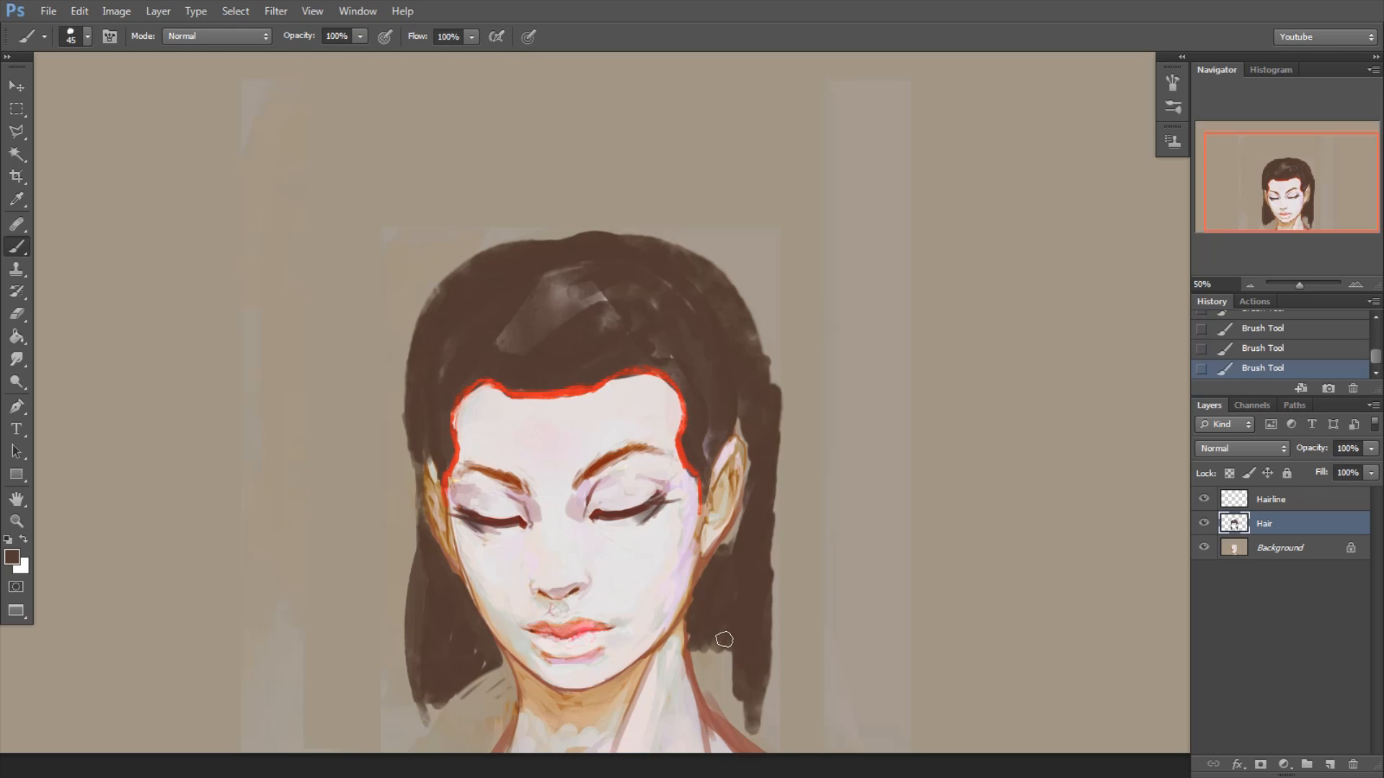
Paint a dark brown fringe over the forehead, sweeping down to both sides across the red hairline
key(])
mouse_move(543, 388)
mouse_down()
mouse_move(541, 405)
mouse_move(479, 439)
mouse_move(461, 404)
mouse_move(481, 437)
mouse_move(563, 452)
mouse_up()
mouse_move(563, 453)
mouse_down()
mouse_move(574, 346)
mouse_move(533, 421)
mouse_up()
drag(594, 393, 558, 441)
key([)
drag(634, 360, 609, 445)
drag(650, 373, 624, 443)
drag(675, 373, 664, 447)
Hide the Hairline layer and erase openings in the fringe so the forehead shows between the strands
click(1203, 498)
key([)
alt+click(609, 390)
key(e)
drag(613, 392, 557, 462)
drag(621, 363, 550, 460)
mouse_move(634, 437)
mouse_down()
mouse_move(540, 468)
mouse_move(446, 461)
mouse_move(537, 427)
mouse_move(537, 410)
mouse_move(497, 449)
mouse_move(476, 449)
mouse_move(522, 453)
mouse_up()
Sample the dark hair colour and paint the fringe's lower edge towards the left temple
key(b)
alt+click(538, 415)
key([)
drag(520, 449, 454, 473)
mouse_move(456, 462)
mouse_down()
mouse_move(448, 490)
mouse_move(463, 470)
mouse_up()
mouse_move(608, 406)
mouse_down()
mouse_move(594, 432)
mouse_move(611, 399)
mouse_up()
Erase slivers between the fringe strands and carve a thin parting line from the crown to the fringe
key(e)
mouse_move(613, 452)
mouse_down()
mouse_move(643, 365)
mouse_move(651, 467)
mouse_move(670, 425)
mouse_move(674, 470)
mouse_move(657, 368)
mouse_up()
key(])
mouse_move(650, 360)
mouse_down()
mouse_move(669, 451)
mouse_move(609, 404)
mouse_move(601, 434)
mouse_up()
key(b)
key(e)
drag(594, 255, 645, 317)
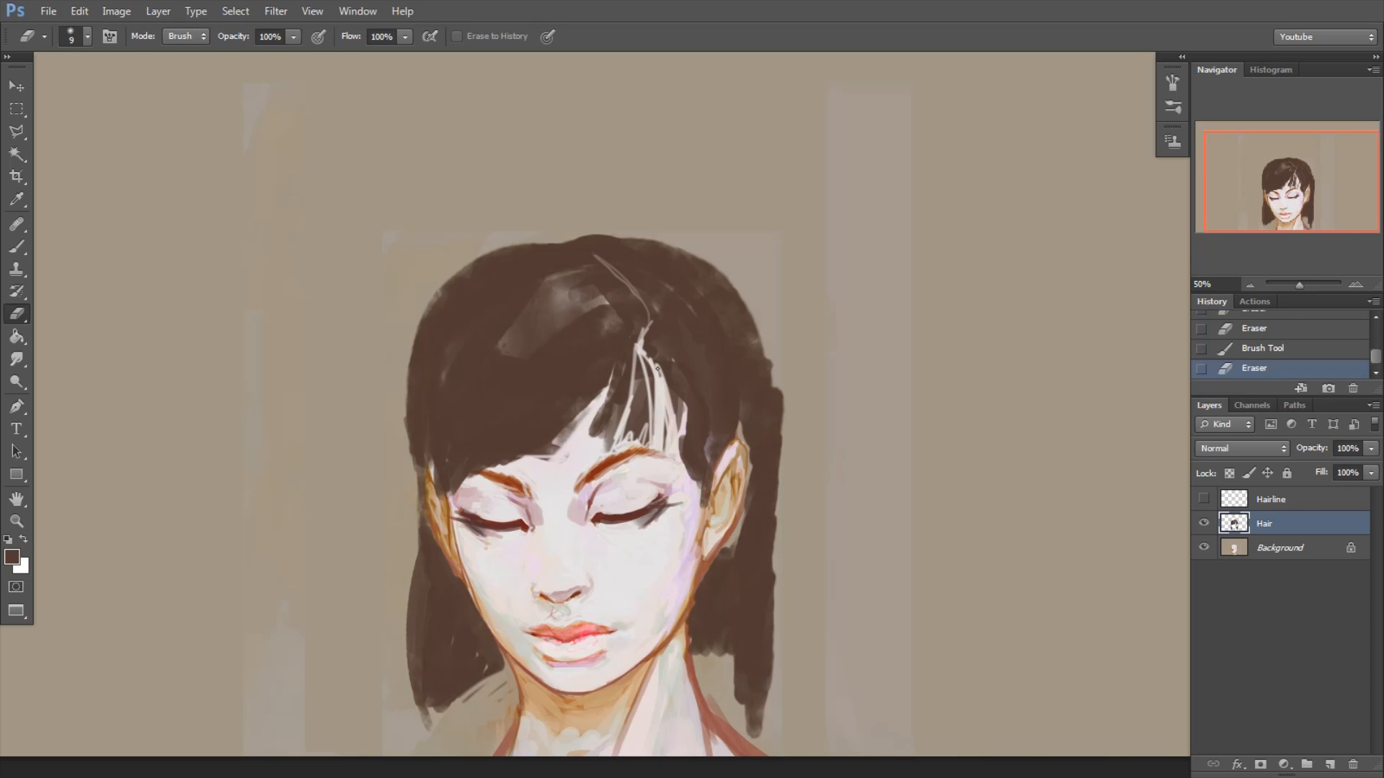
Reshape the hair's outer edge on the right side by painting over the bumps and erasing the excess
alt+click(770, 396)
key(Return)
key(b)
drag(762, 345, 785, 457)
click(788, 491)
key(e)
drag(786, 378, 777, 544)
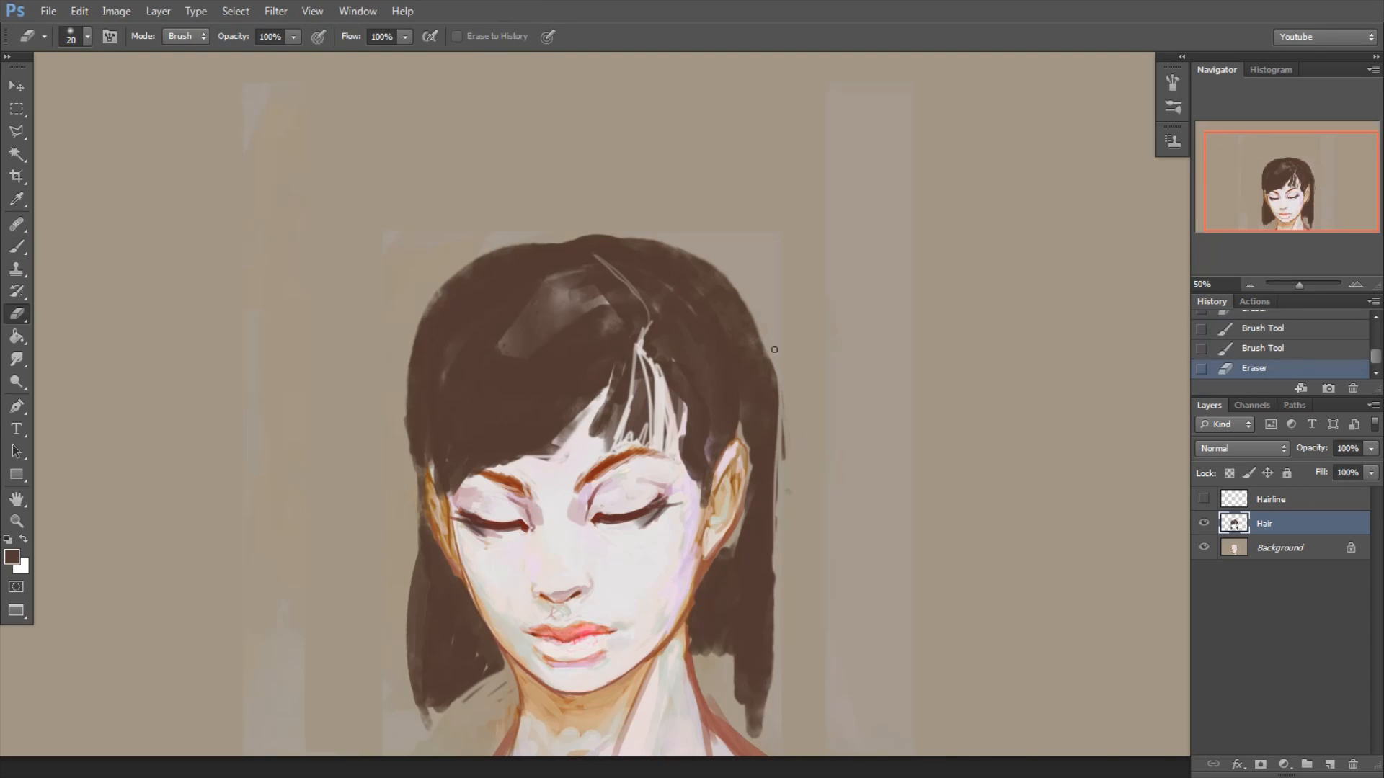
drag(780, 460, 771, 361)
Undo the stray stroke along the left of the crown and paint a thin strand along the right outer edge
key(b)
drag(414, 472, 575, 238)
key(ctrl+z)
key(])
drag(769, 365, 776, 567)
Clean up the fringe opening right of the parting and paint thin strands along its edge
mouse_move(668, 386)
mouse_down()
mouse_move(688, 479)
mouse_move(710, 454)
mouse_move(715, 465)
mouse_move(673, 415)
mouse_move(678, 468)
mouse_move(636, 445)
mouse_move(648, 358)
mouse_up()
key(e)
drag(662, 415, 697, 483)
drag(676, 454, 702, 484)
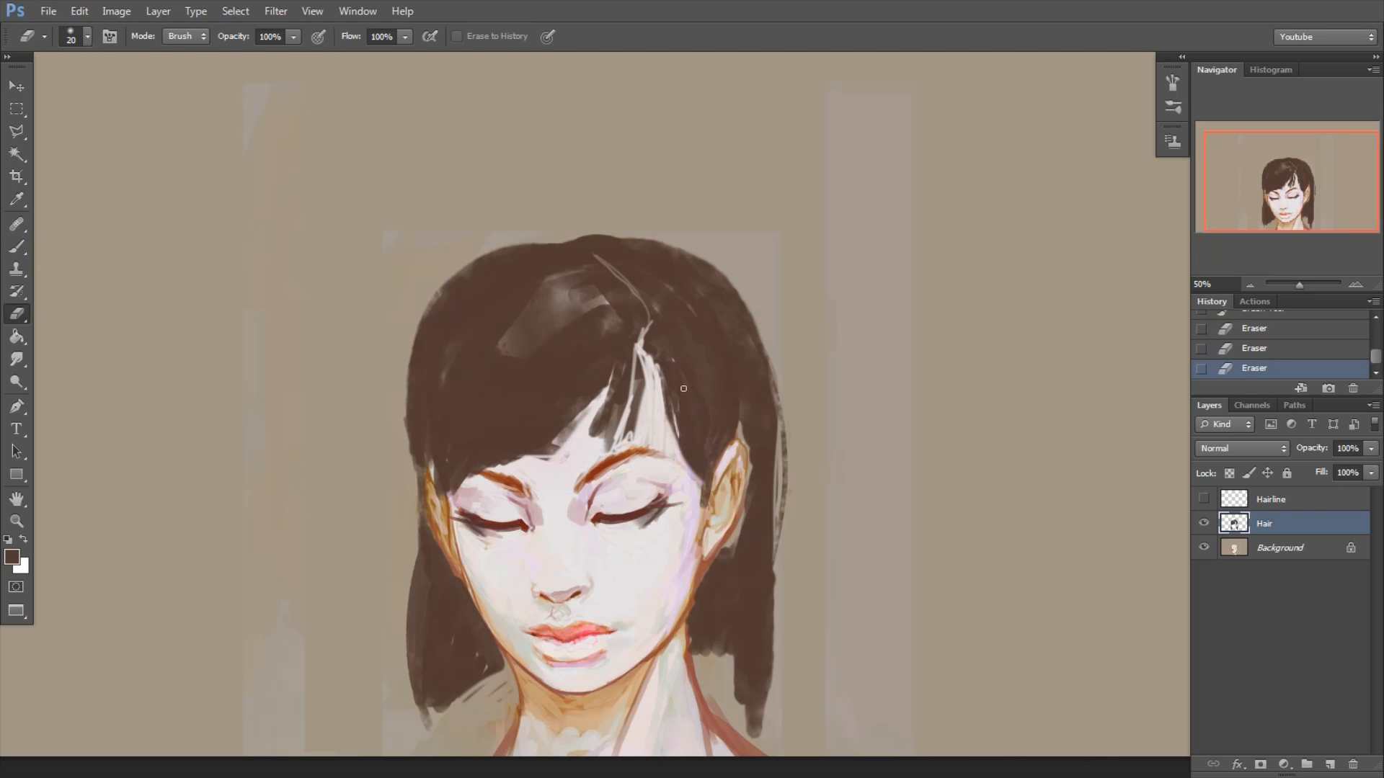
key(b)
drag(657, 389, 661, 416)
drag(661, 416, 678, 455)
drag(666, 428, 677, 453)
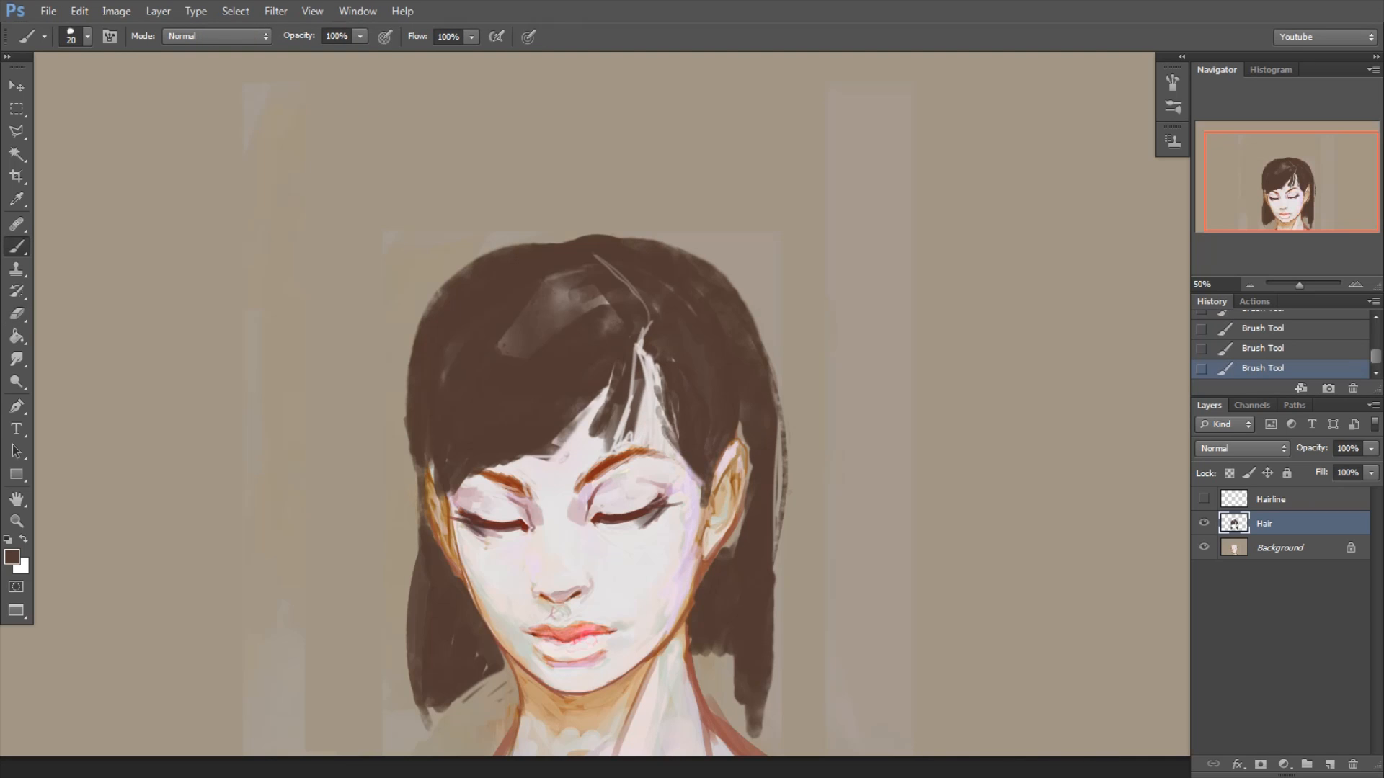
Choose a dark blue foreground colour, paint a round swatch above the head and try a stroke on the crown
alt+click(541, 356)
click(11, 557)
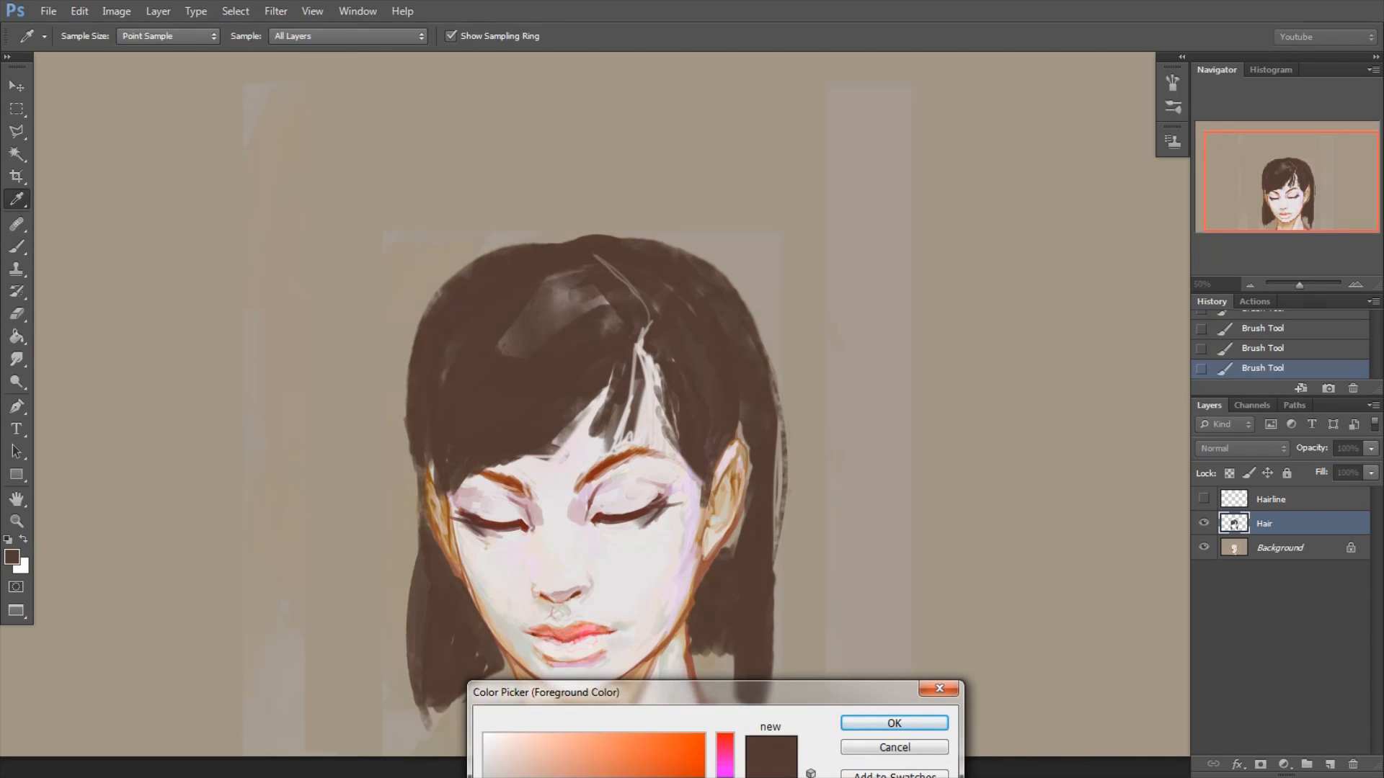
click(724, 777)
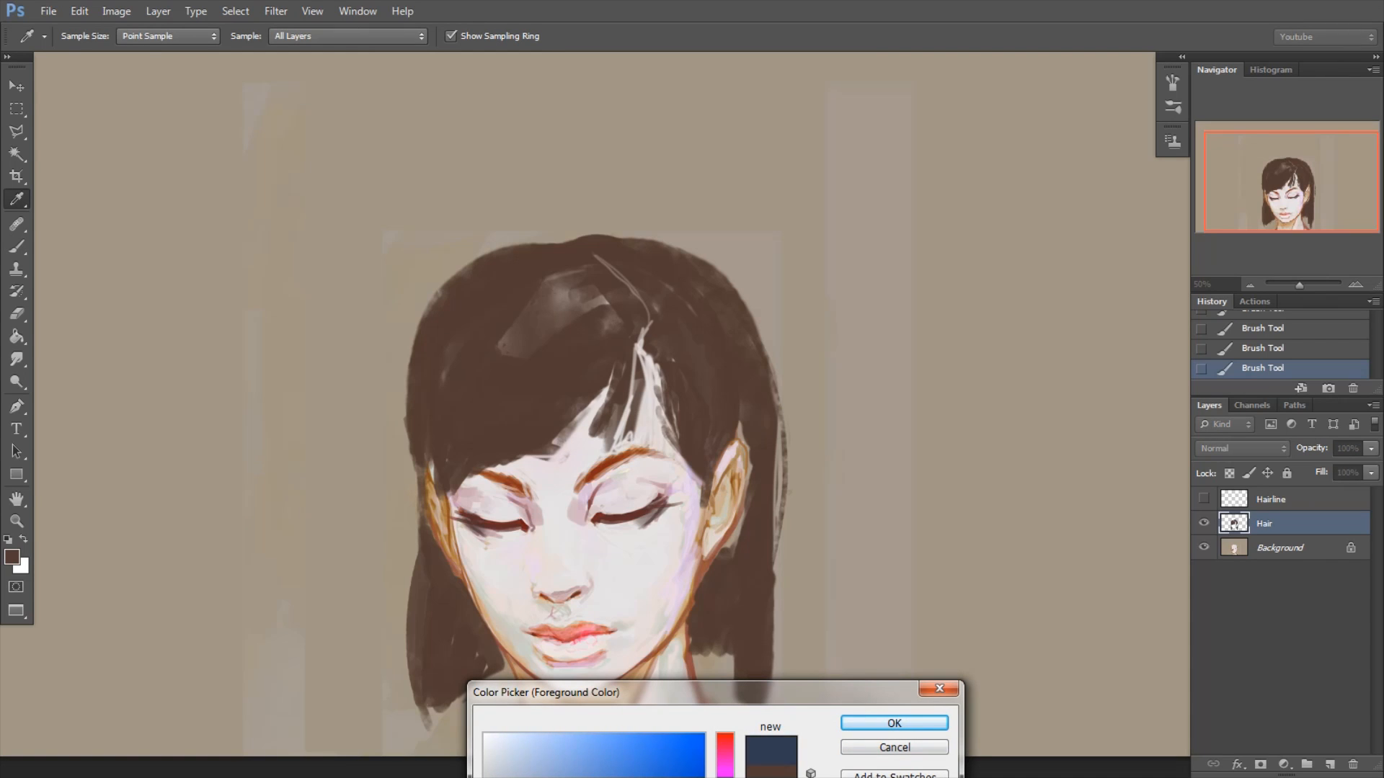
click(894, 723)
drag(584, 101, 581, 79)
mouse_move(549, 268)
mouse_down()
mouse_move(594, 250)
mouse_move(593, 282)
mouse_move(519, 278)
mouse_up()
key(ctrl+z)
Sample a colour from the top of the crown and adjust it in the colour picker
alt+click(589, 248)
key(bracketleft)
key(bracketleft)
key(bracketleft)
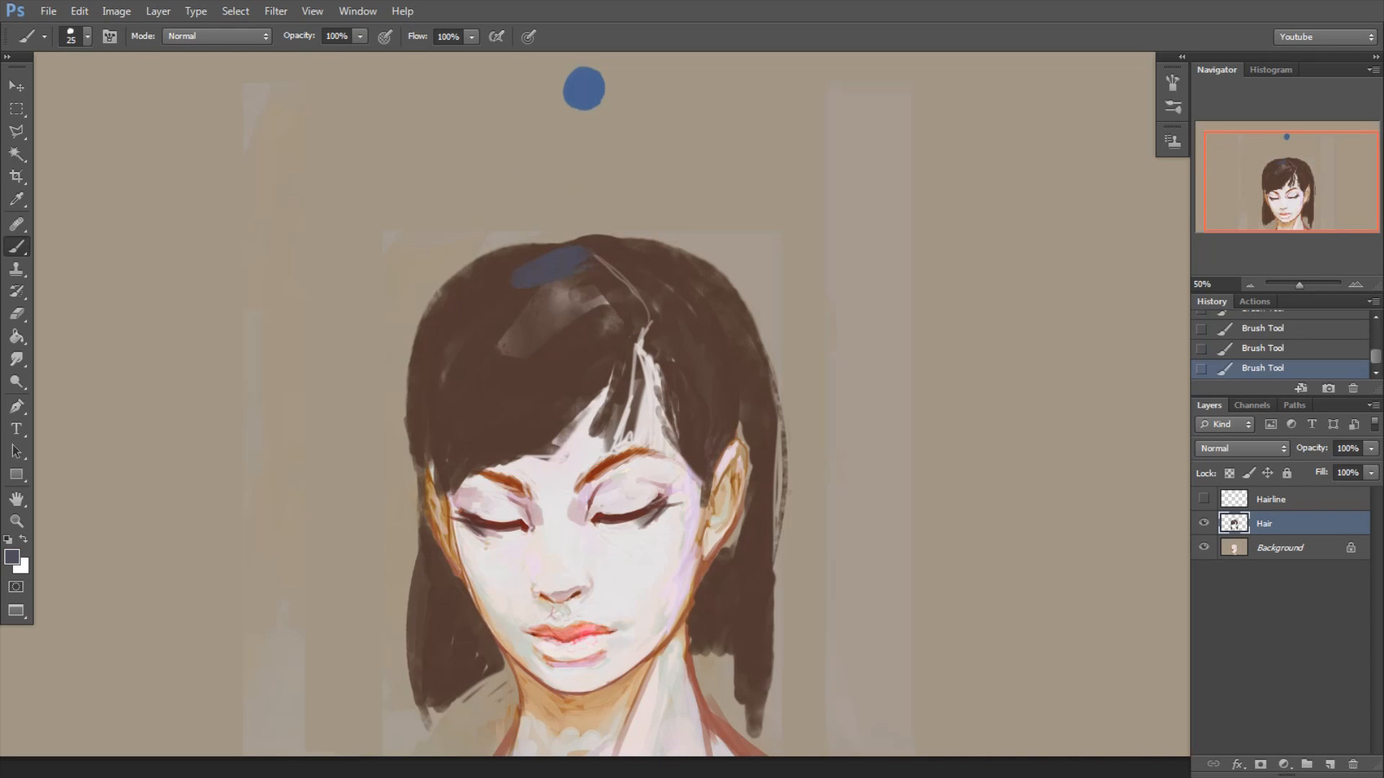
click(13, 557)
click(523, 776)
click(894, 723)
Paint a broad bluish sheen over the crown and fringe on both sides of the parting with a larger brush
key(bracketright)
key(bracketright)
key(bracketright)
key(bracketright)
key(bracketright)
key(bracketright)
key(bracketright)
key(bracketright)
mouse_move(591, 306)
mouse_down()
mouse_move(550, 268)
mouse_move(469, 295)
mouse_move(544, 392)
mouse_move(680, 334)
mouse_move(704, 380)
mouse_move(693, 313)
mouse_move(494, 379)
mouse_up()
key(bracketleft)
key(bracketleft)
key(bracketleft)
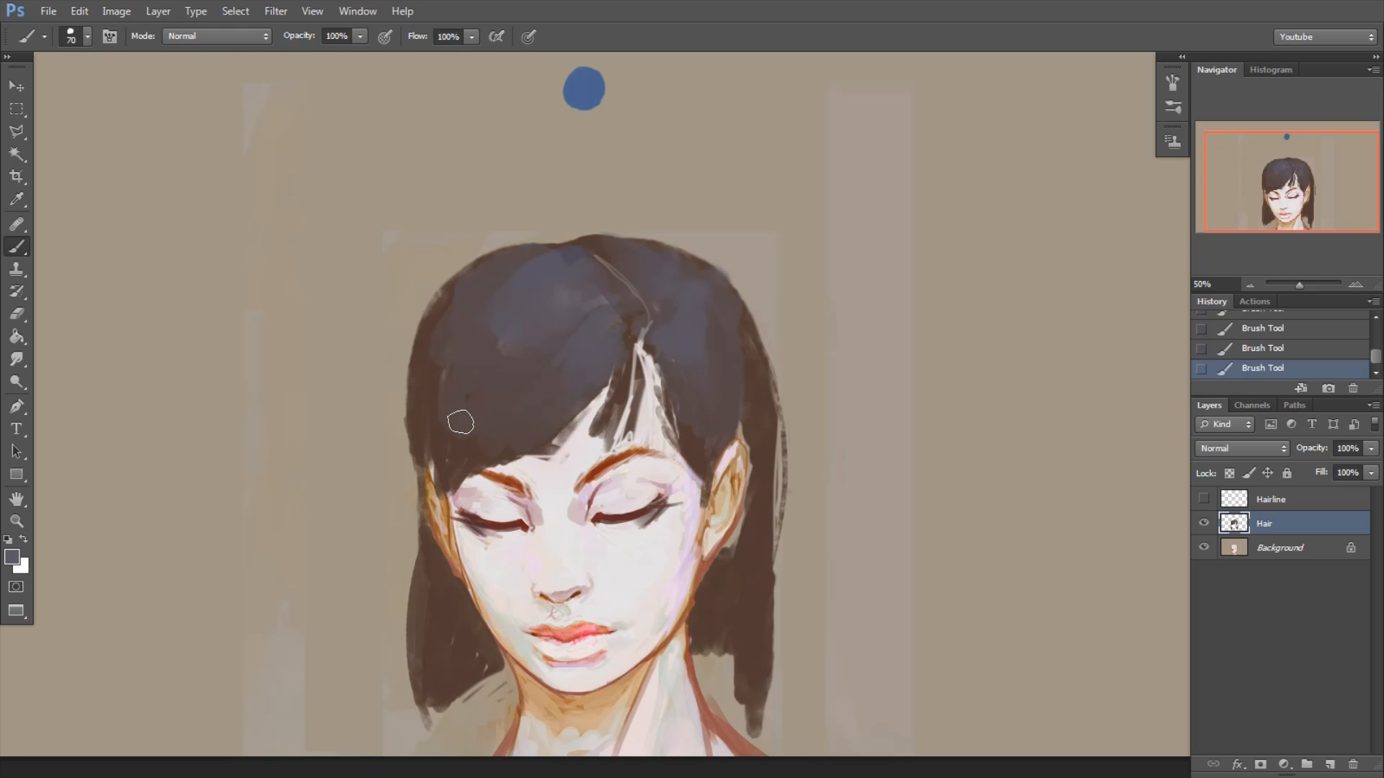
Line the fringe's lower edge and its parted strands in near-black with a 10 px brush
click(11, 557)
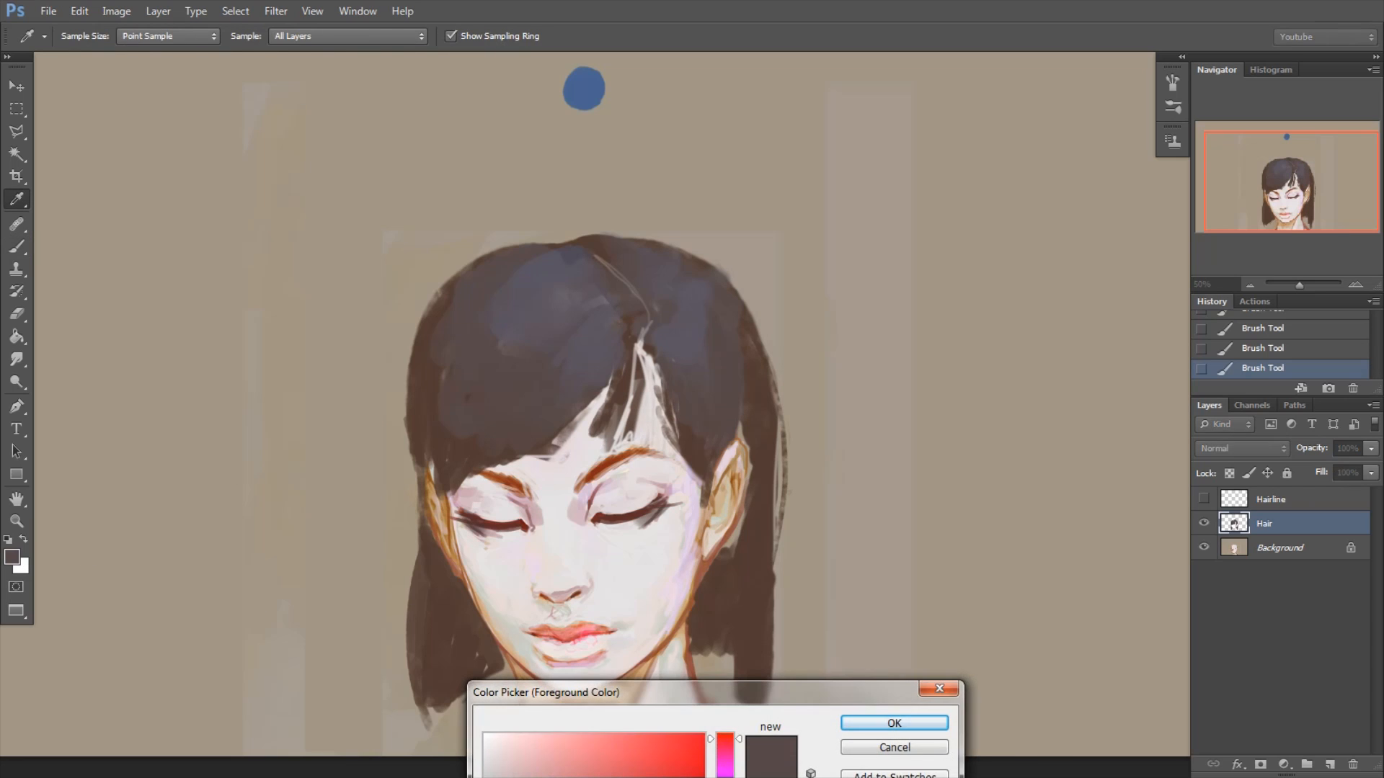
click(868, 725)
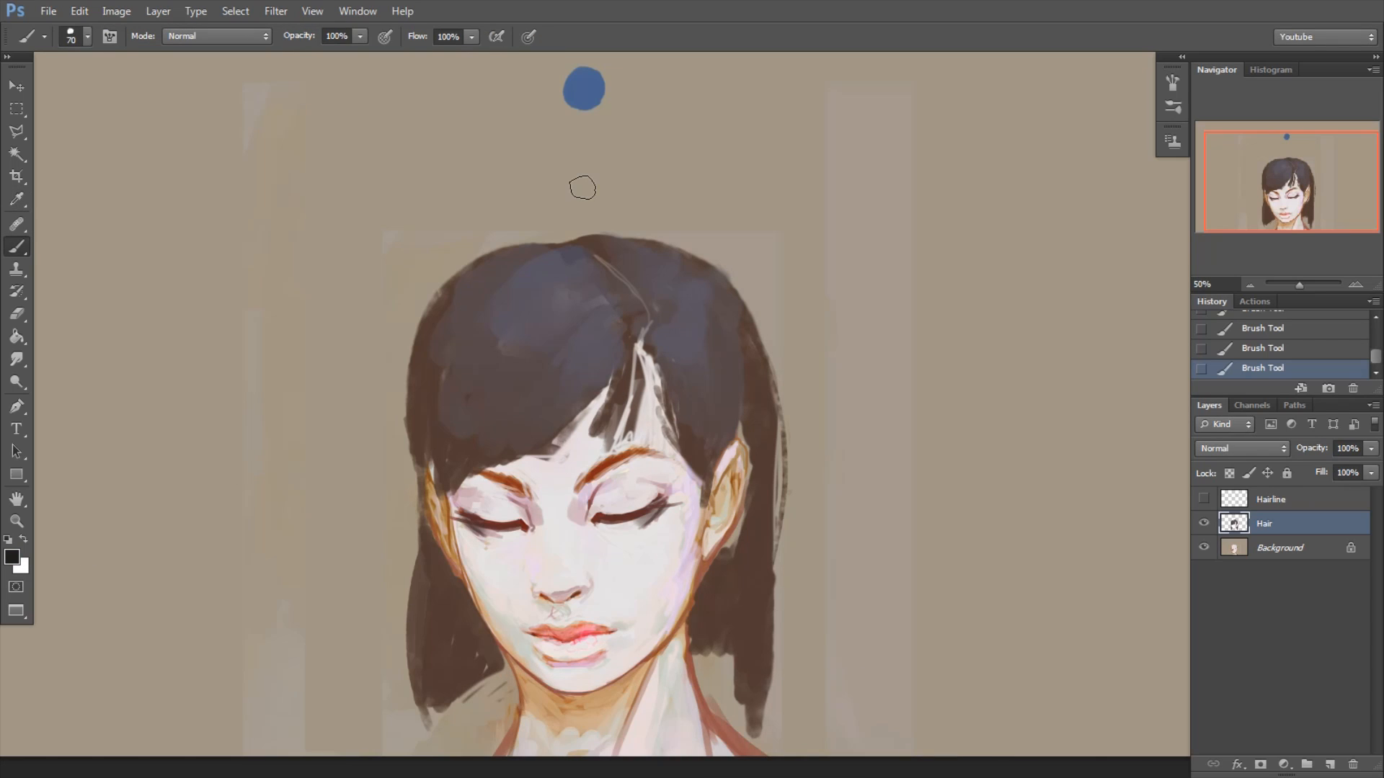
right_click(643, 425)
click(1052, 650)
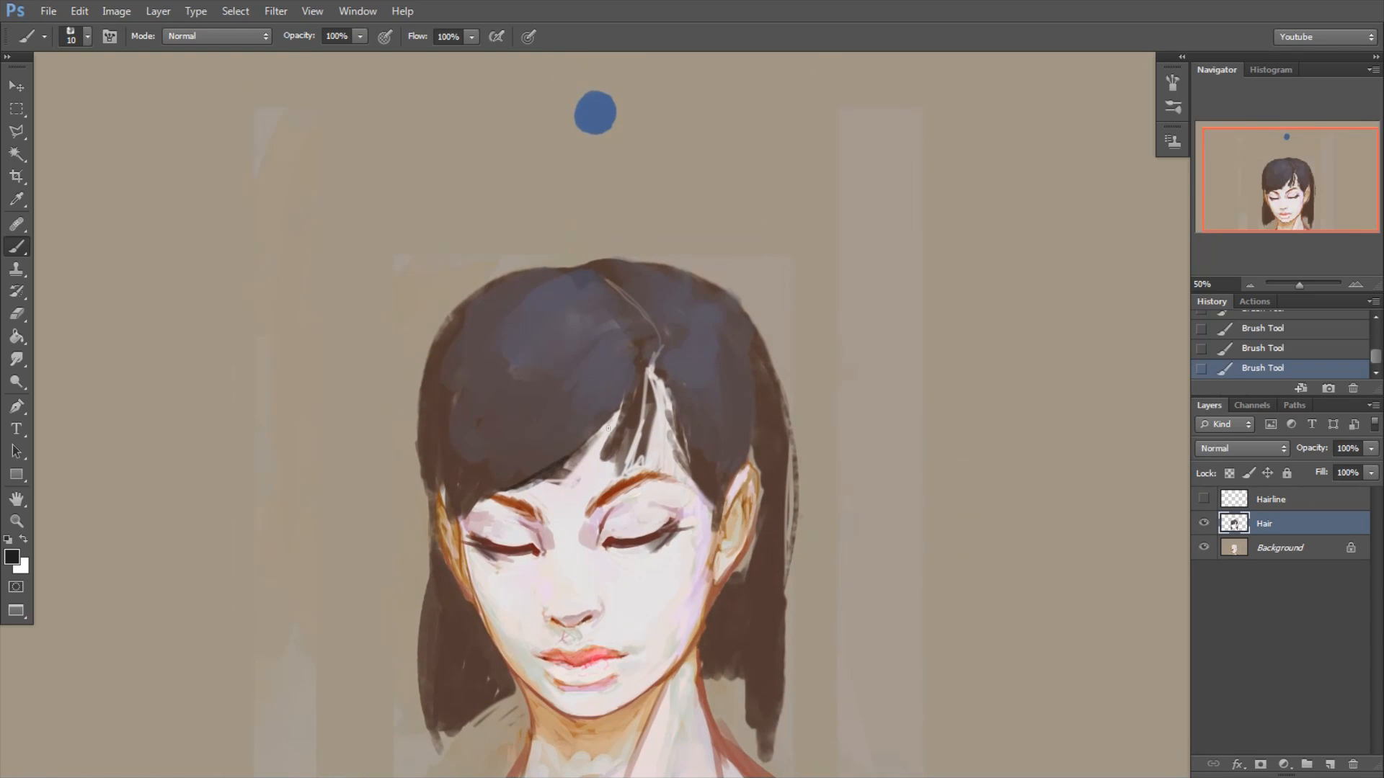
mouse_move(529, 482)
mouse_down()
mouse_move(629, 389)
mouse_move(603, 461)
mouse_up()
drag(637, 382, 606, 461)
mouse_move(647, 377)
mouse_down()
mouse_move(604, 470)
mouse_move(620, 474)
mouse_up()
drag(650, 375, 646, 441)
mouse_move(657, 382)
mouse_down()
mouse_move(701, 484)
mouse_move(729, 496)
mouse_up()
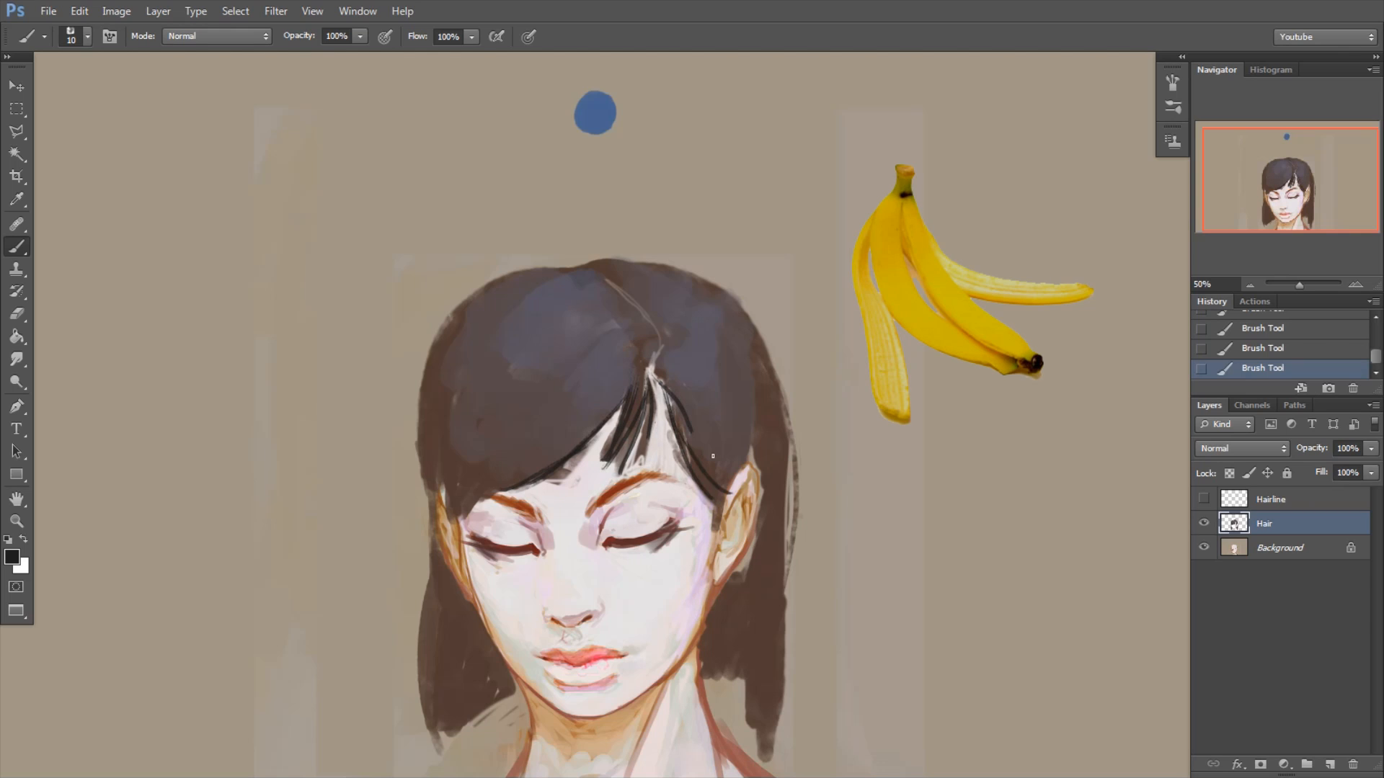
Draw near-black contour strands over the left side of the crown and down the left hair lengths
mouse_move(645, 376)
mouse_down()
mouse_move(634, 323)
mouse_move(562, 357)
mouse_move(476, 443)
mouse_move(450, 512)
mouse_up()
mouse_move(450, 512)
mouse_down()
mouse_move(594, 278)
mouse_move(420, 461)
mouse_move(437, 495)
mouse_up()
drag(438, 496, 434, 341)
drag(417, 440, 477, 283)
mouse_move(456, 594)
mouse_down()
mouse_move(432, 726)
mouse_move(432, 555)
mouse_up()
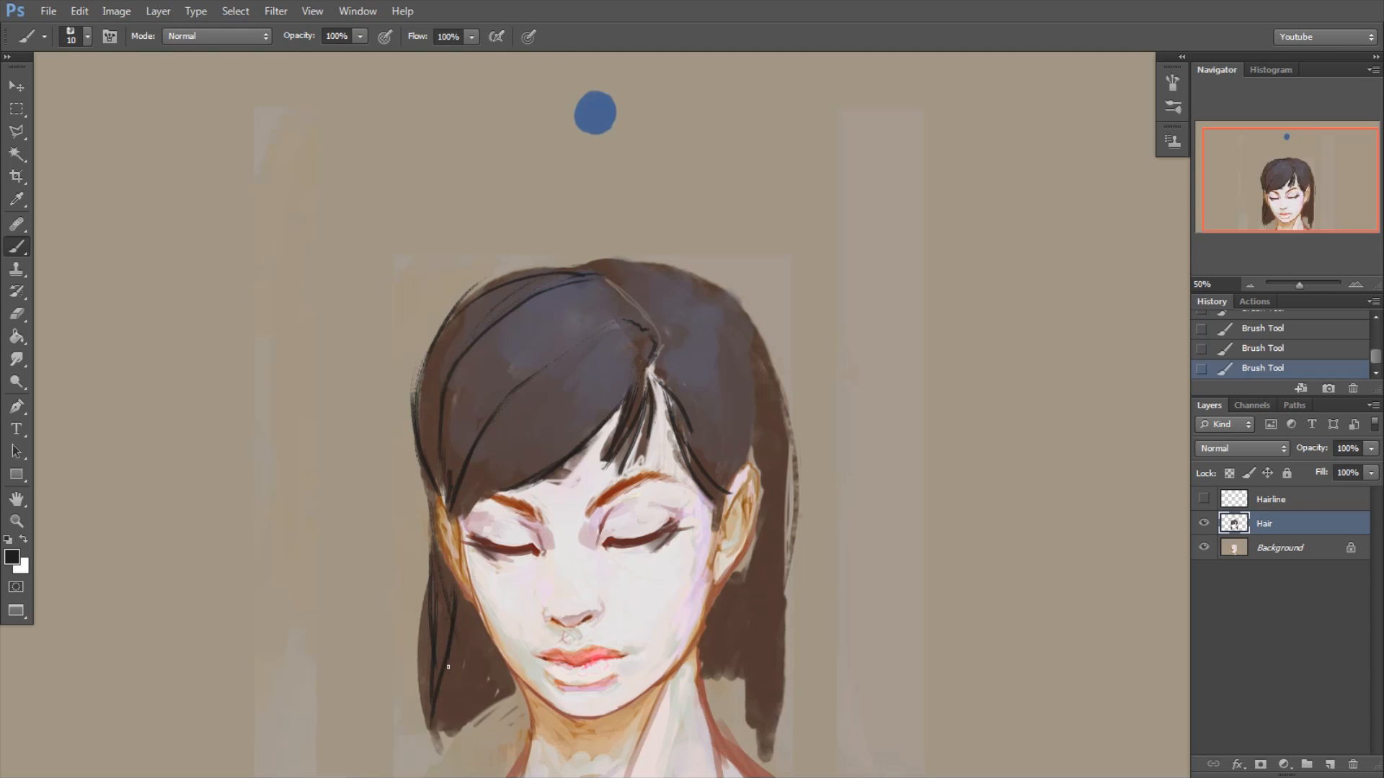
drag(456, 735, 513, 689)
Draw dark contour strands from the parting across the right side of the crown down to the ear
mouse_move(652, 328)
mouse_down()
mouse_move(712, 350)
mouse_move(747, 466)
mouse_up()
drag(714, 374, 743, 469)
drag(680, 280, 735, 315)
mouse_move(754, 460)
mouse_down()
mouse_move(746, 334)
mouse_move(754, 490)
mouse_up()
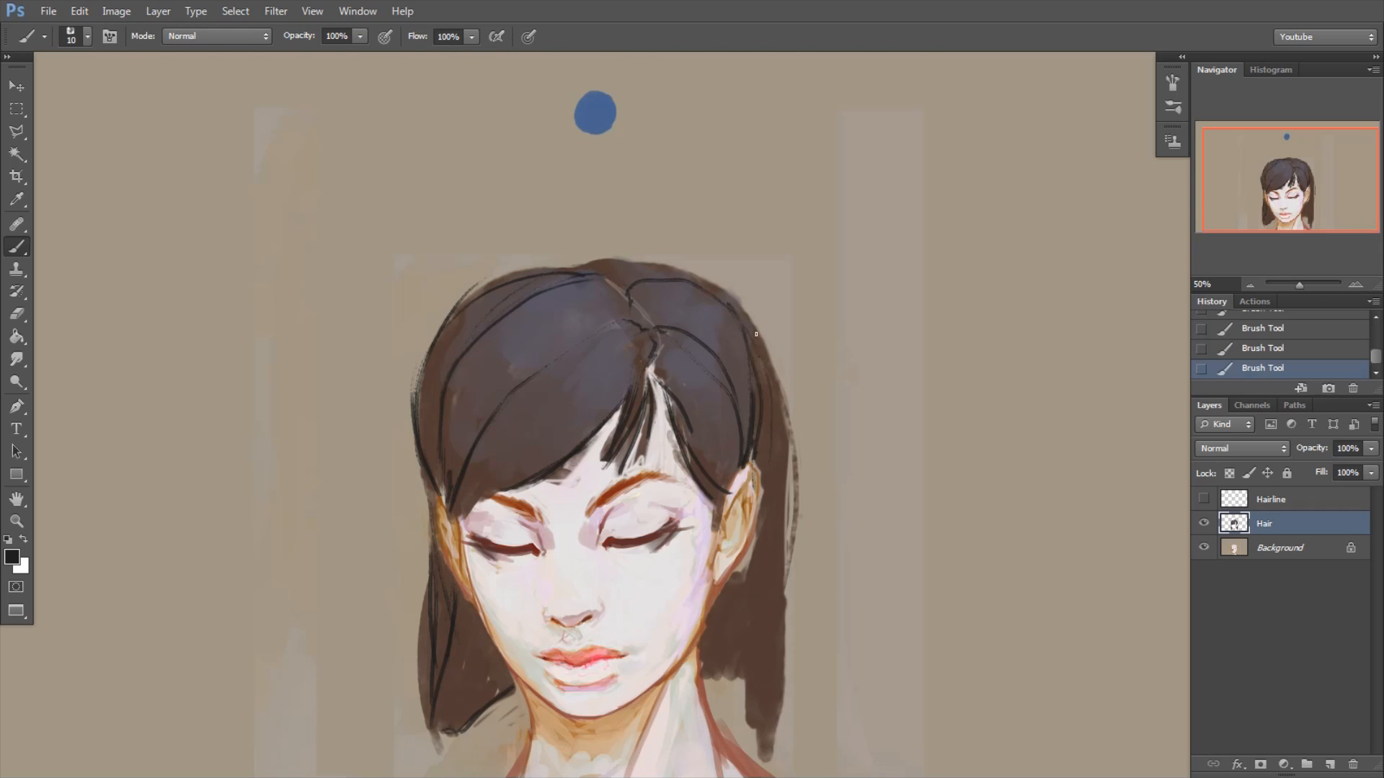
Outline the top of the head and draw dark strands down the hair lengths behind the right ear
mouse_move(568, 268)
mouse_down()
mouse_move(681, 278)
mouse_move(746, 325)
mouse_move(784, 478)
mouse_up()
drag(760, 598, 754, 763)
drag(764, 524, 756, 596)
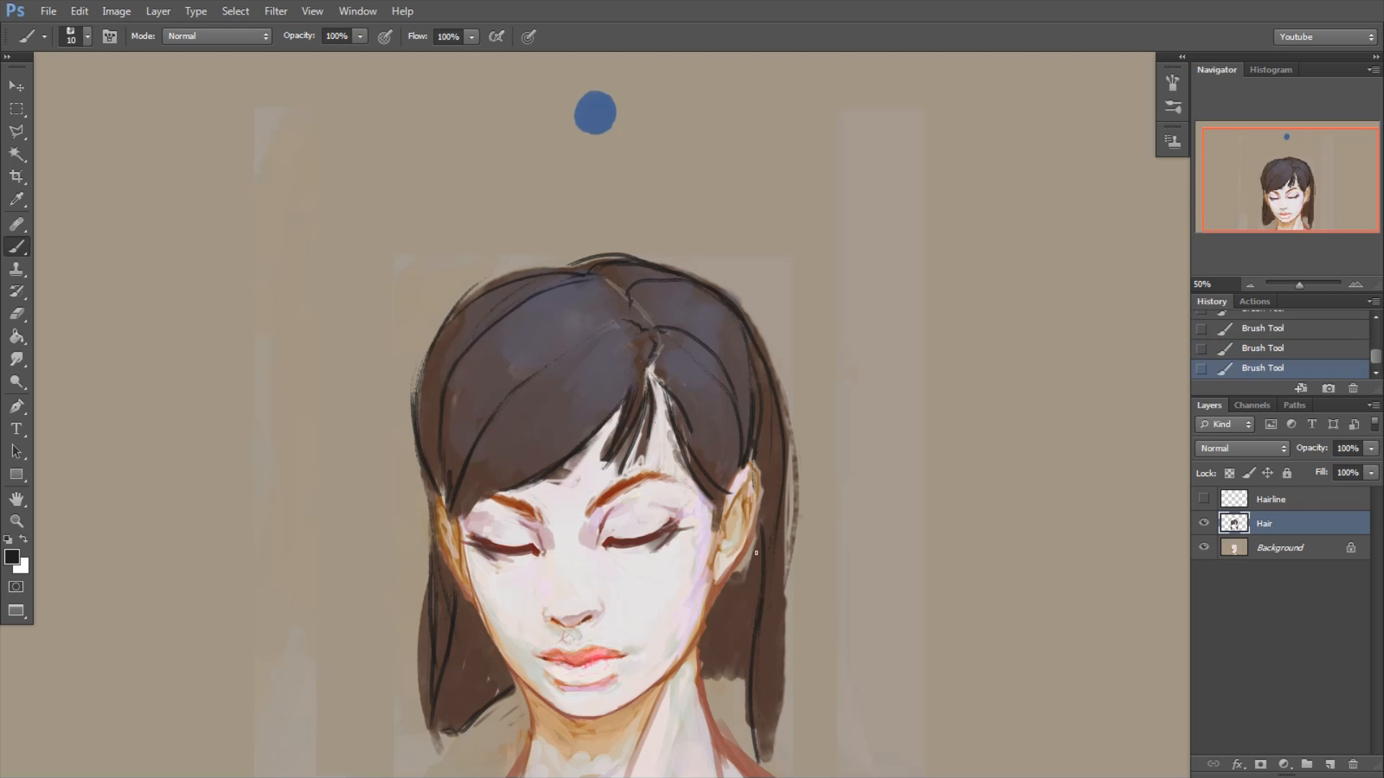
drag(779, 462, 772, 684)
drag(699, 660, 742, 695)
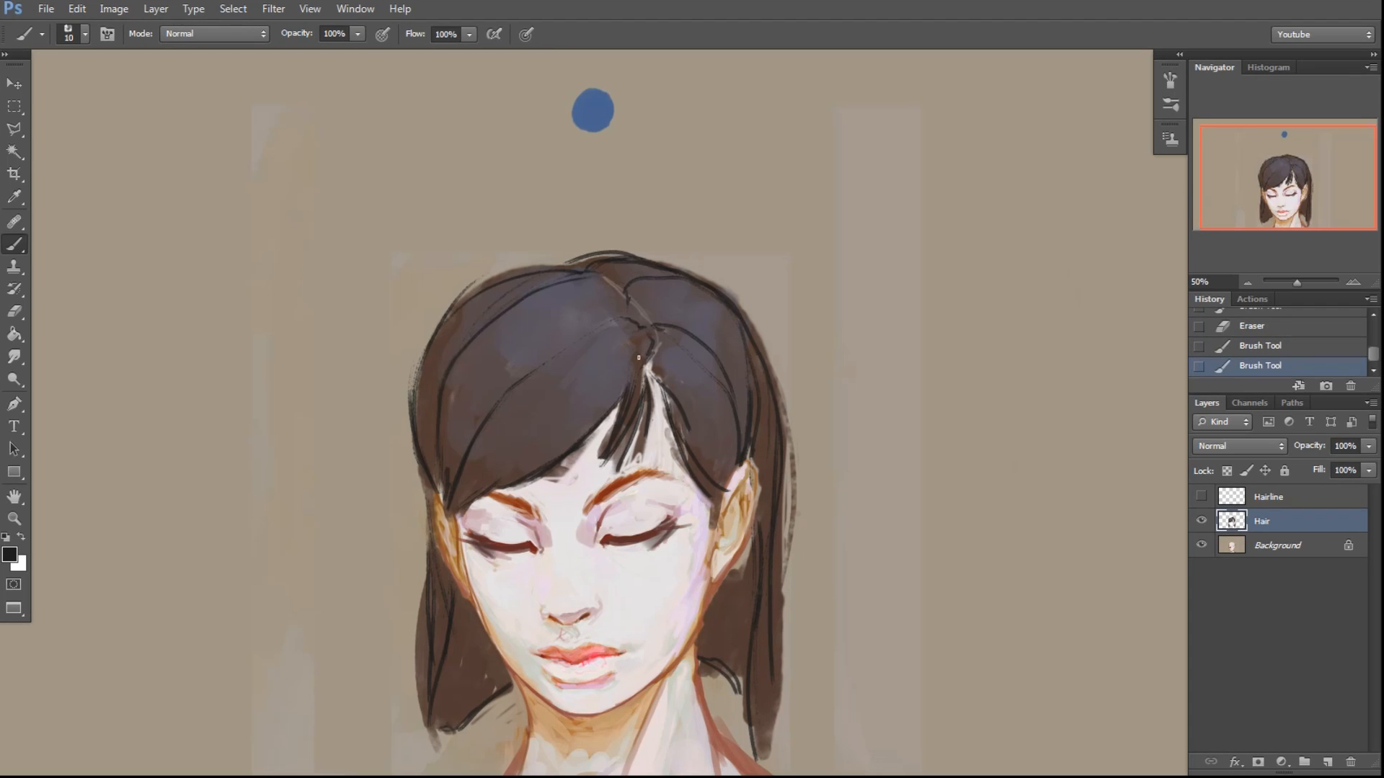
Add finer dark strands radiating from the parting through the fringe on both sides
mouse_move(640, 356)
mouse_down()
mouse_move(513, 471)
mouse_move(604, 411)
mouse_up()
mouse_move(573, 348)
mouse_down()
mouse_move(645, 327)
mouse_move(471, 411)
mouse_up()
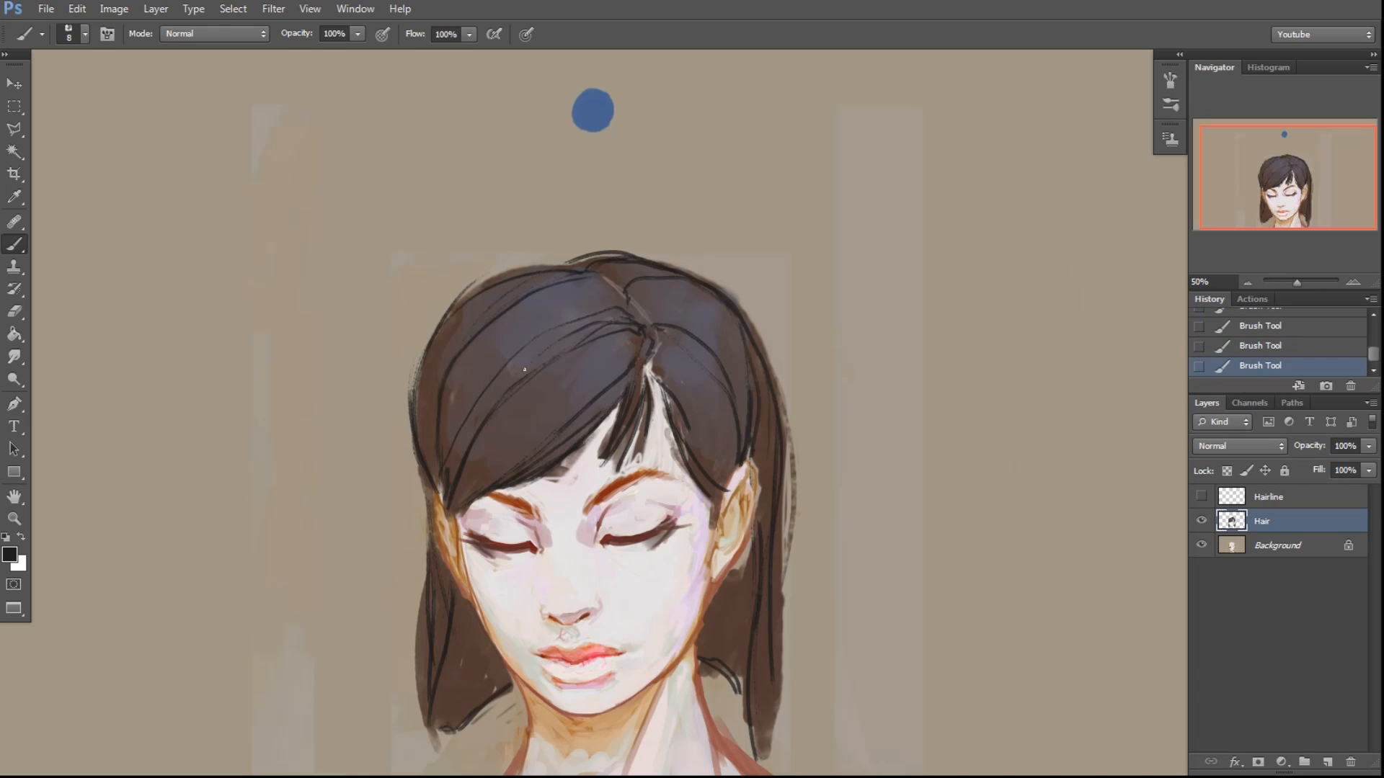
drag(605, 297, 452, 365)
drag(658, 368, 721, 477)
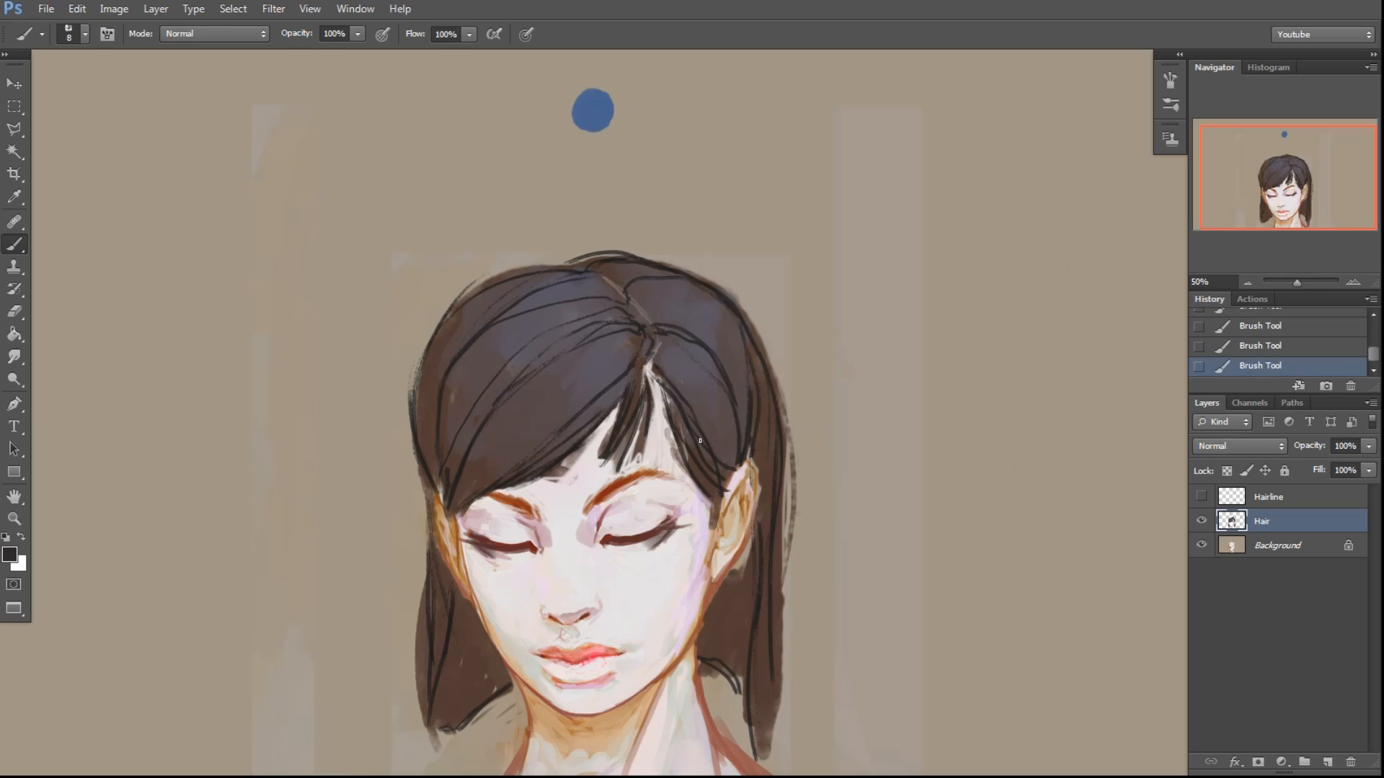
drag(633, 331, 602, 418)
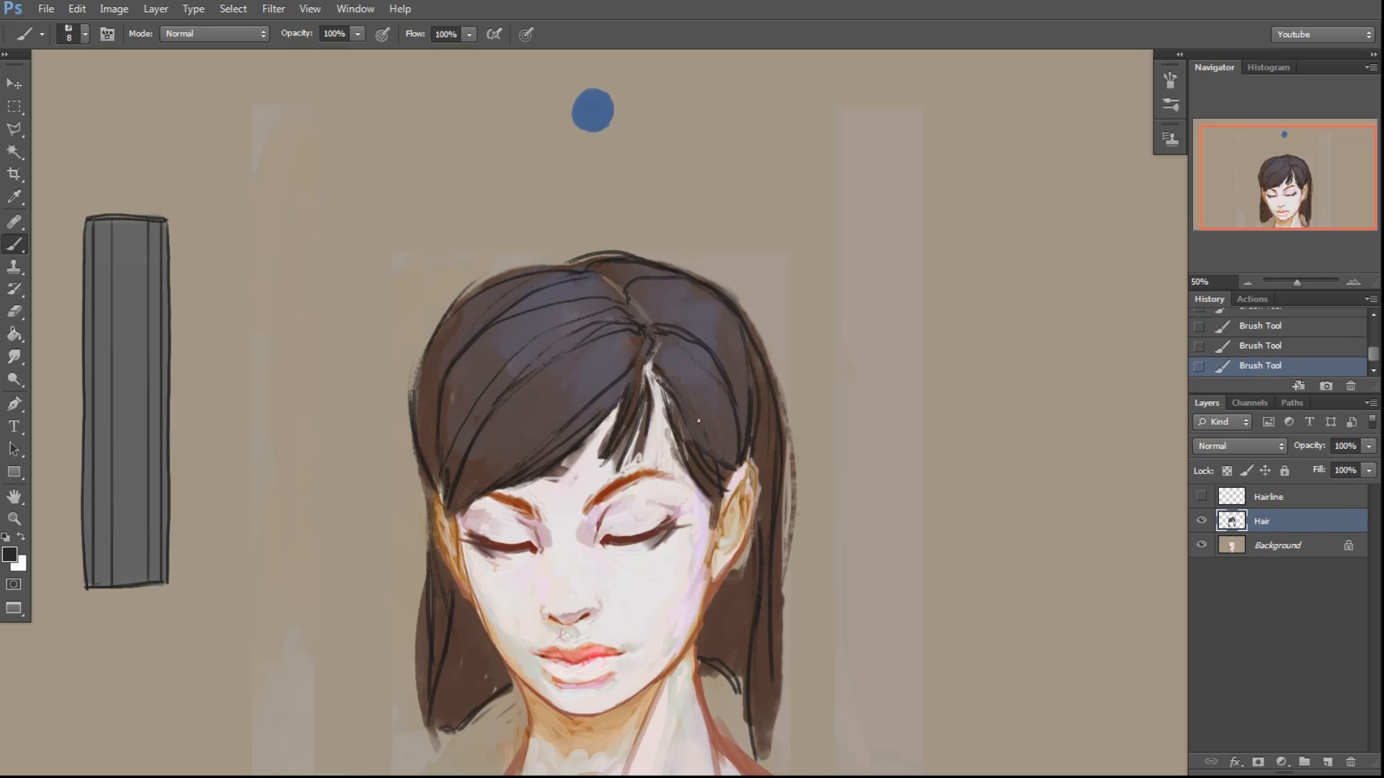
drag(658, 374, 714, 466)
Draw loose flyaway strands above the left of the crown and at the tips of both hair lengths
drag(566, 254, 486, 284)
drag(423, 686, 415, 773)
drag(767, 688, 757, 774)
Erase thin wisps into the lower hair ends on both sides of the neck
key(e)
drag(450, 721, 445, 743)
drag(464, 678, 447, 727)
drag(740, 657, 735, 695)
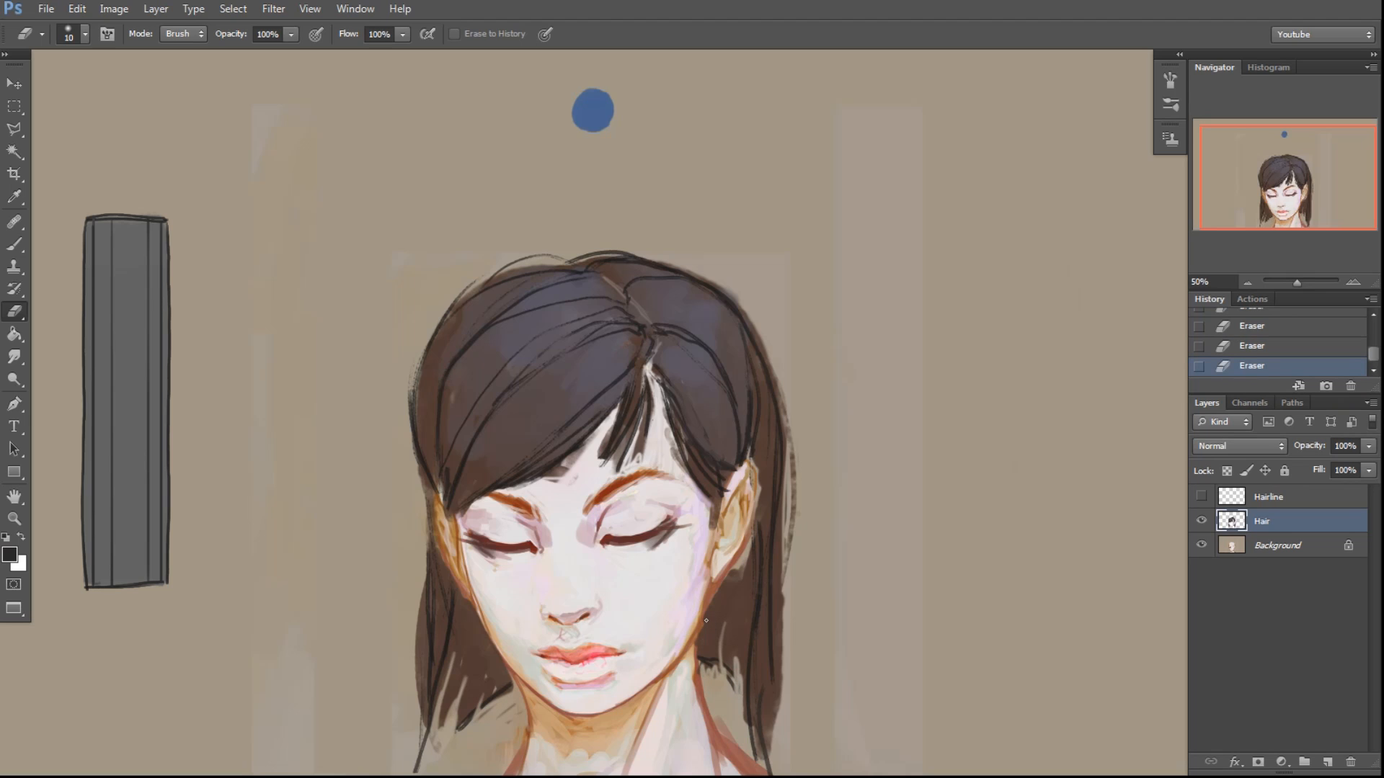
Choose a lighter warm brown foreground colour and paint fine highlight strands across the fringe left of the parting
key(b)
click(11, 553)
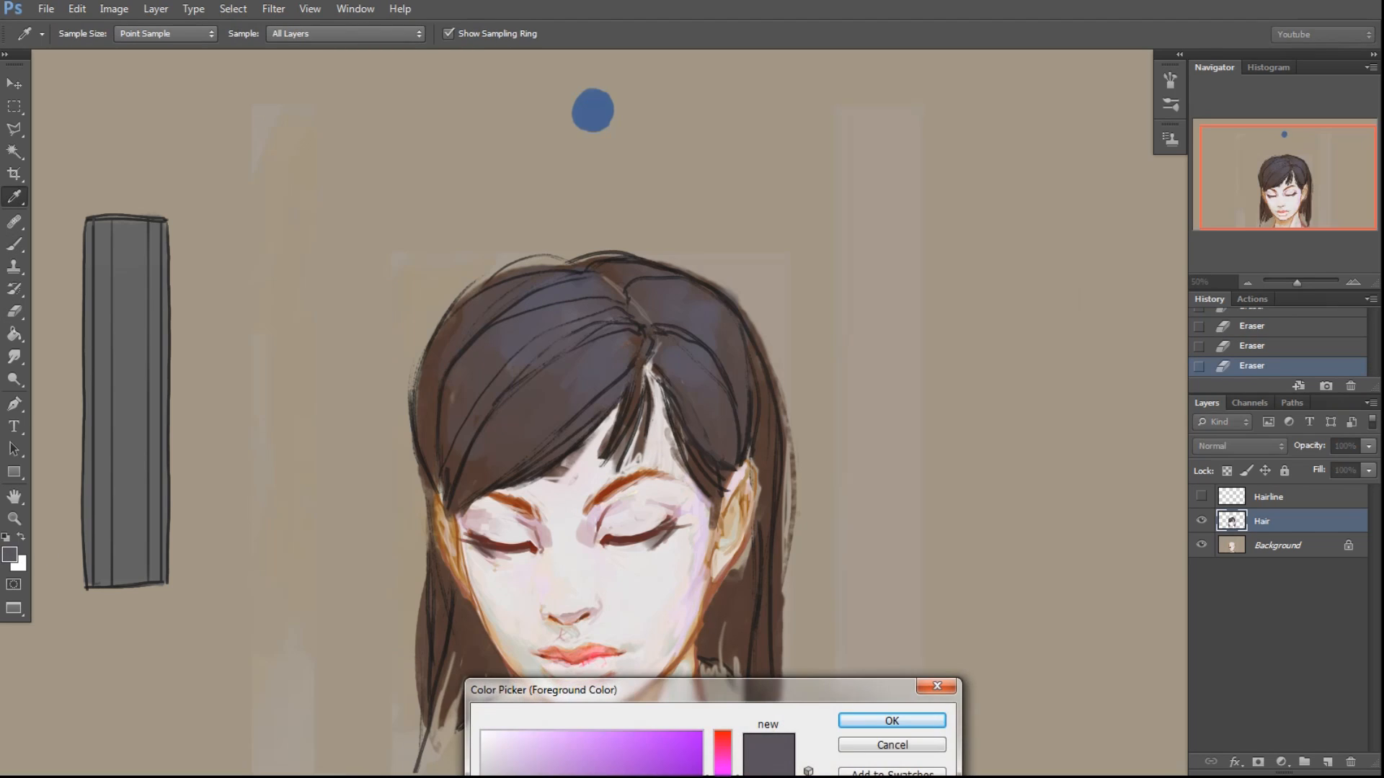
drag(729, 767, 722, 776)
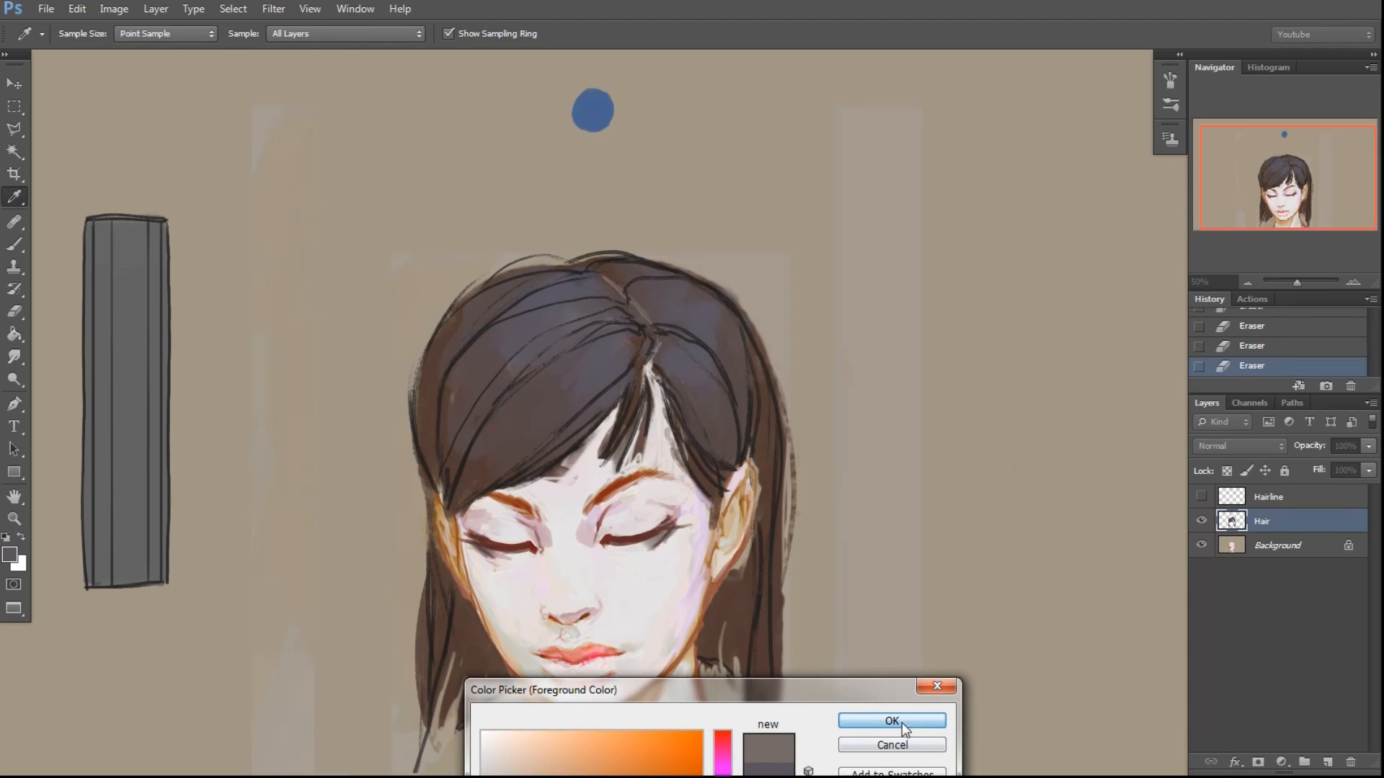
click(891, 721)
click(10, 554)
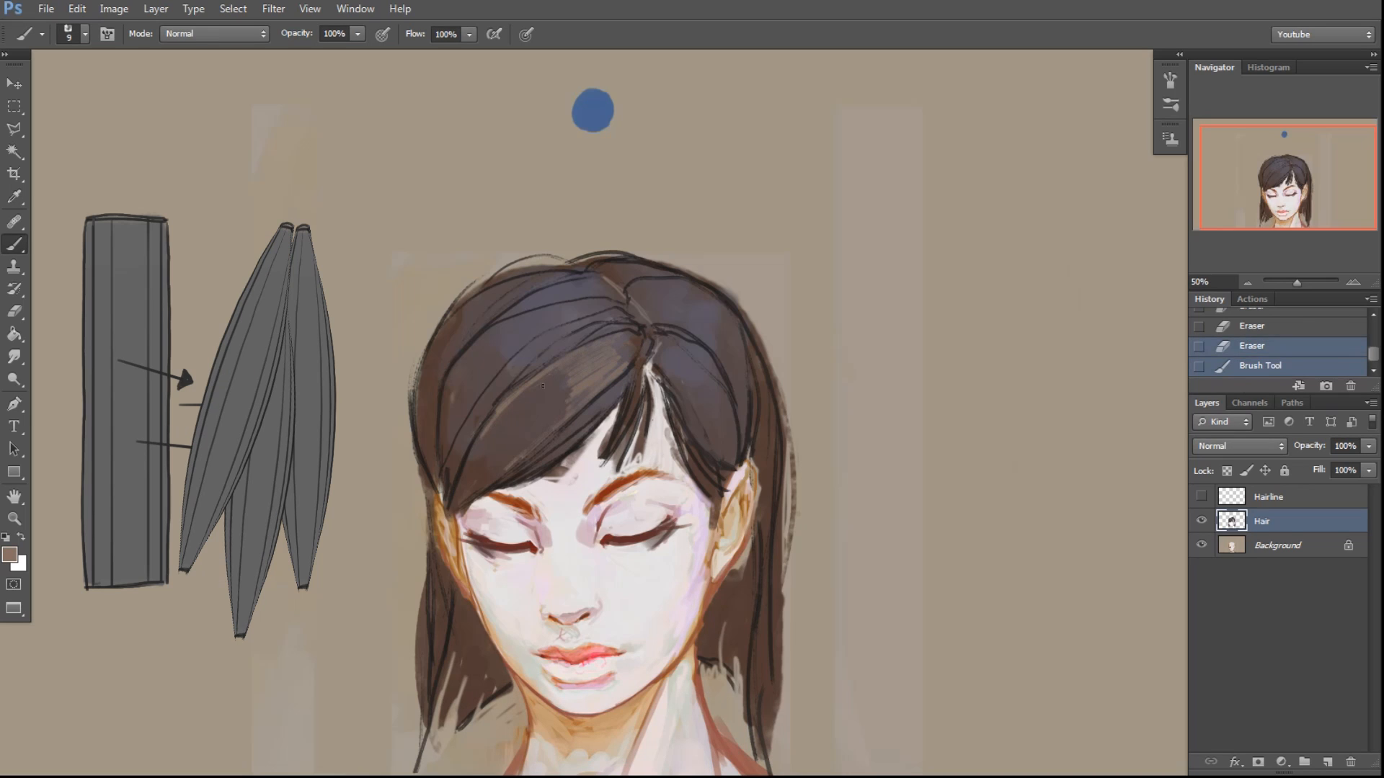
drag(543, 386, 636, 372)
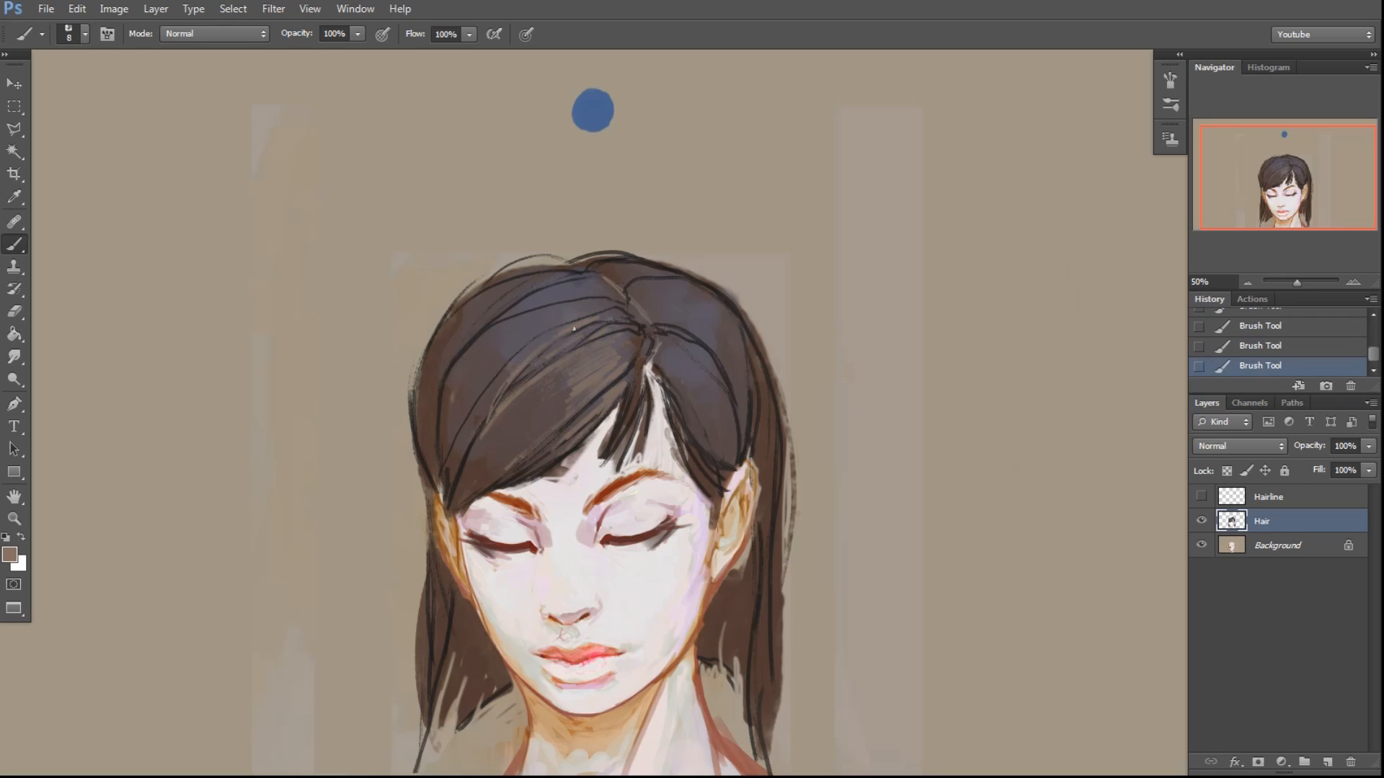
Paint warm brown highlight strands on the upper crown, beside the parting and on the right section of the fringe
drag(592, 305, 542, 318)
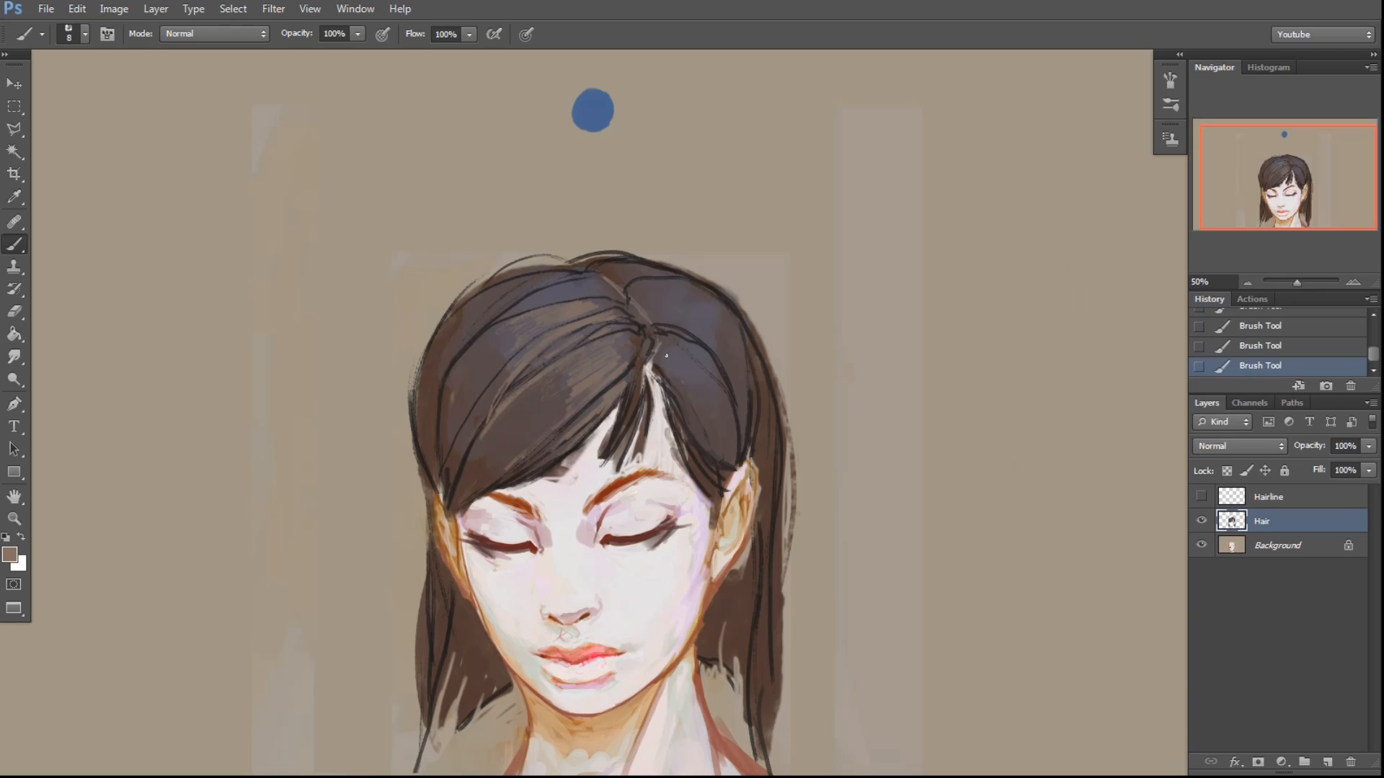
drag(701, 370, 636, 373)
drag(565, 415, 607, 374)
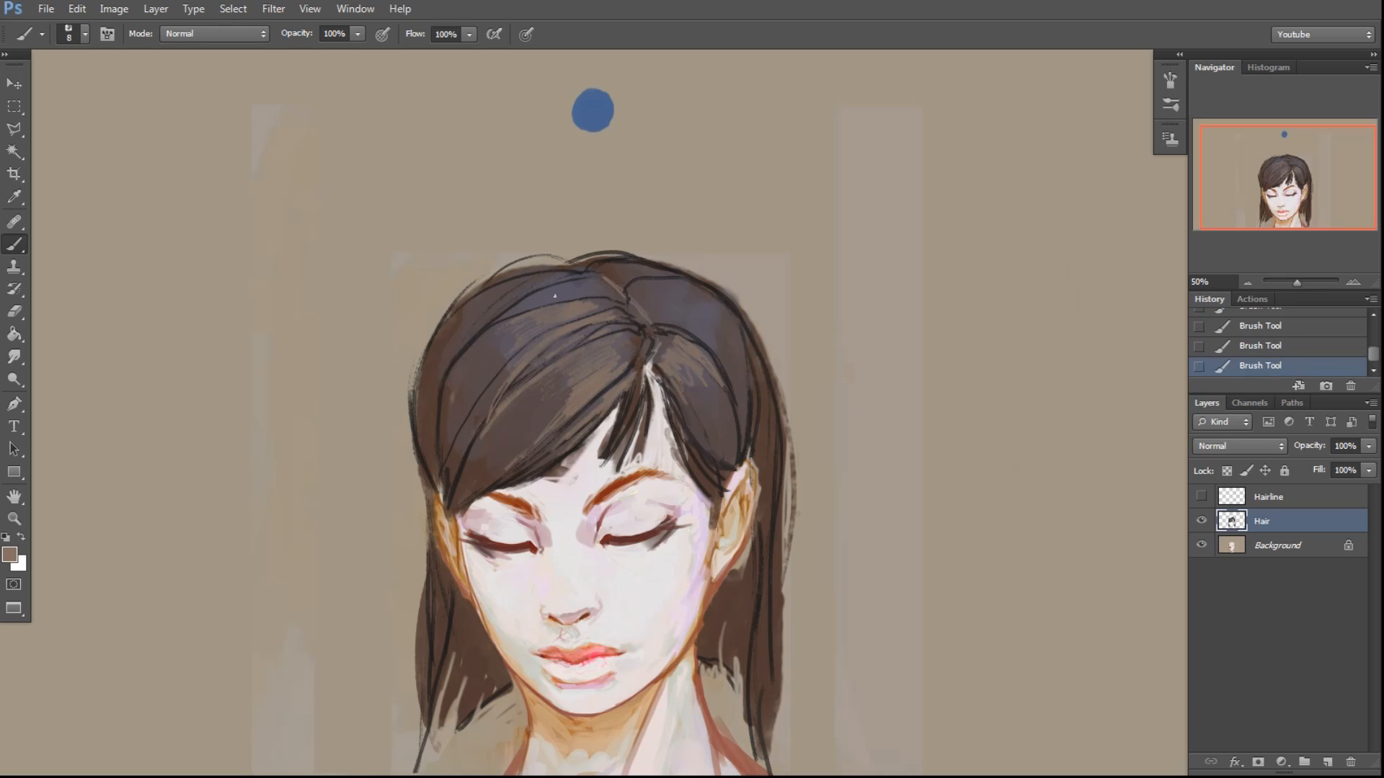
drag(529, 292, 511, 285)
drag(637, 299, 640, 289)
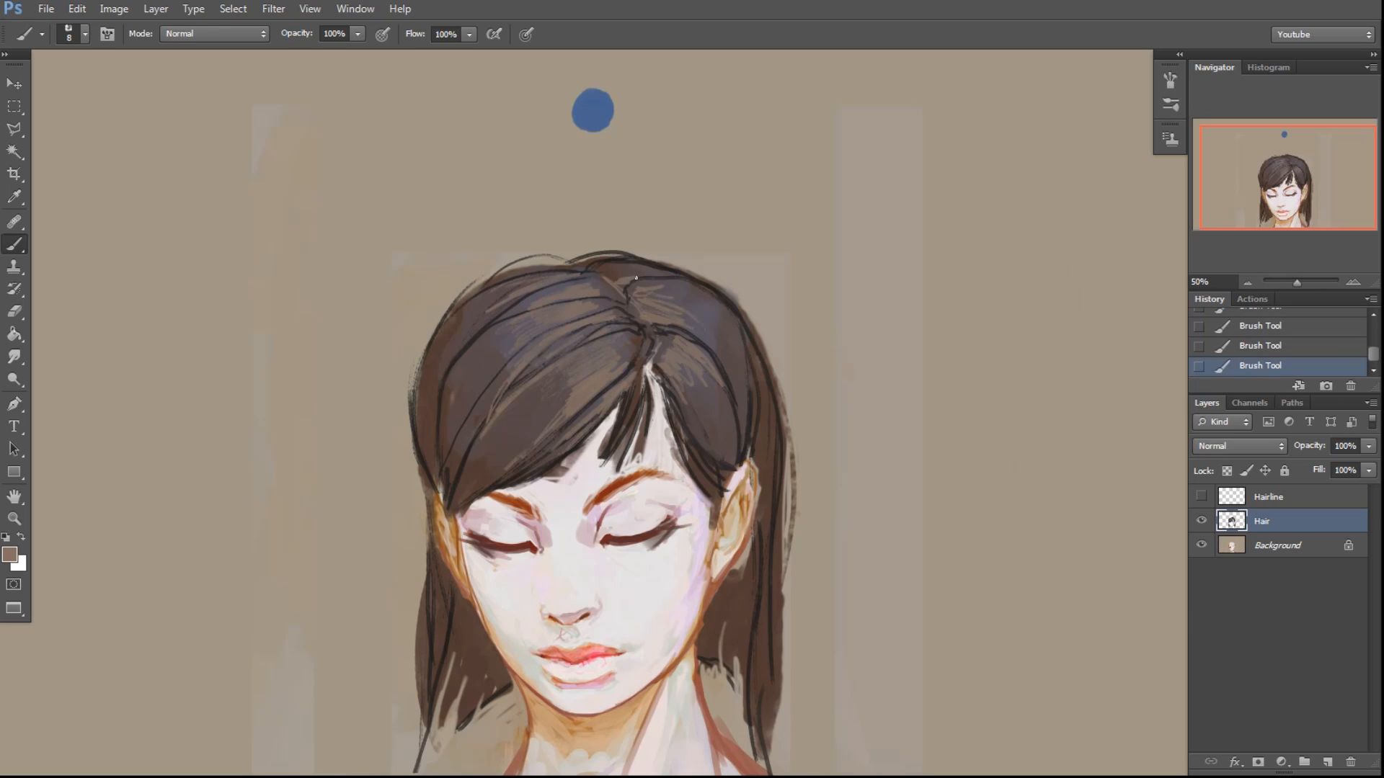
Set up the soft round 150 px brush in Overlay mode with a light peach-tan foreground colour
right_click(664, 355)
double_click(786, 477)
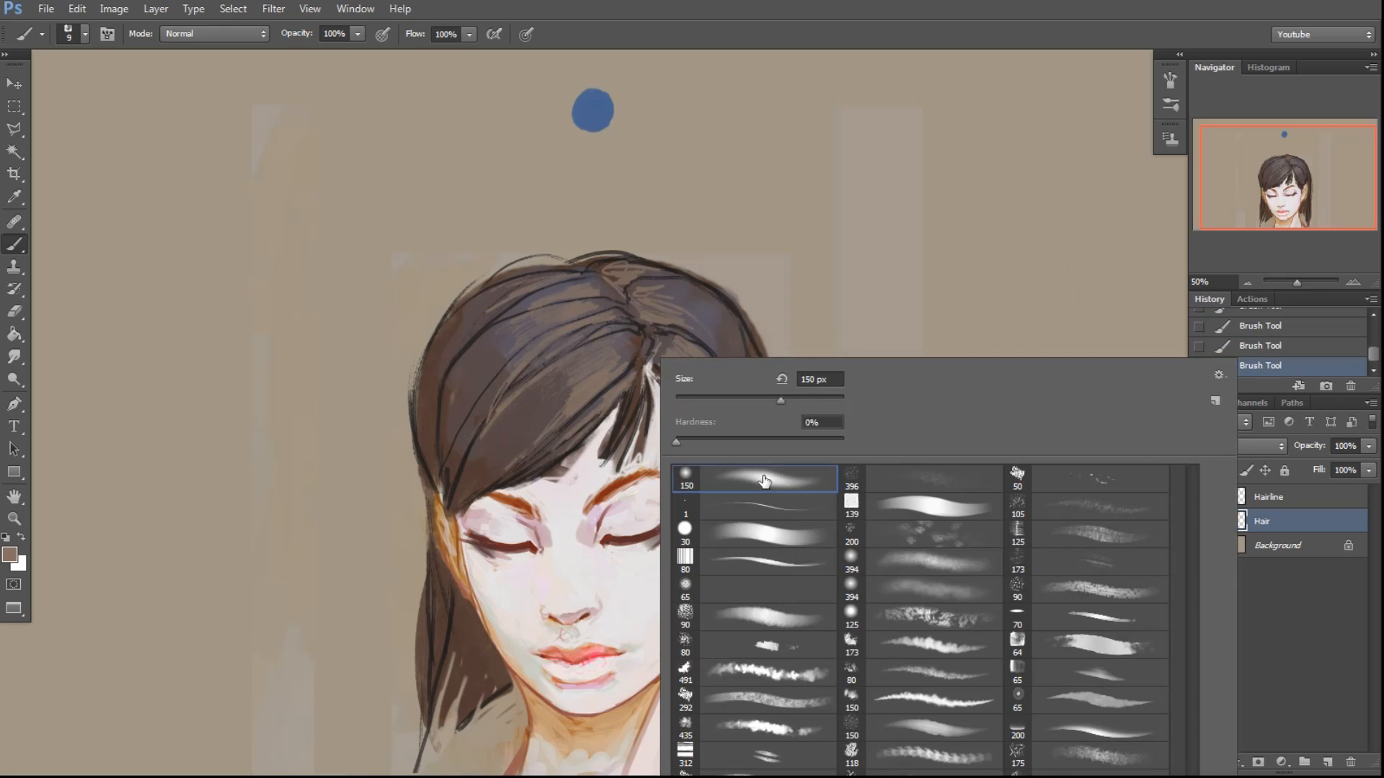
click(244, 36)
click(234, 287)
click(10, 554)
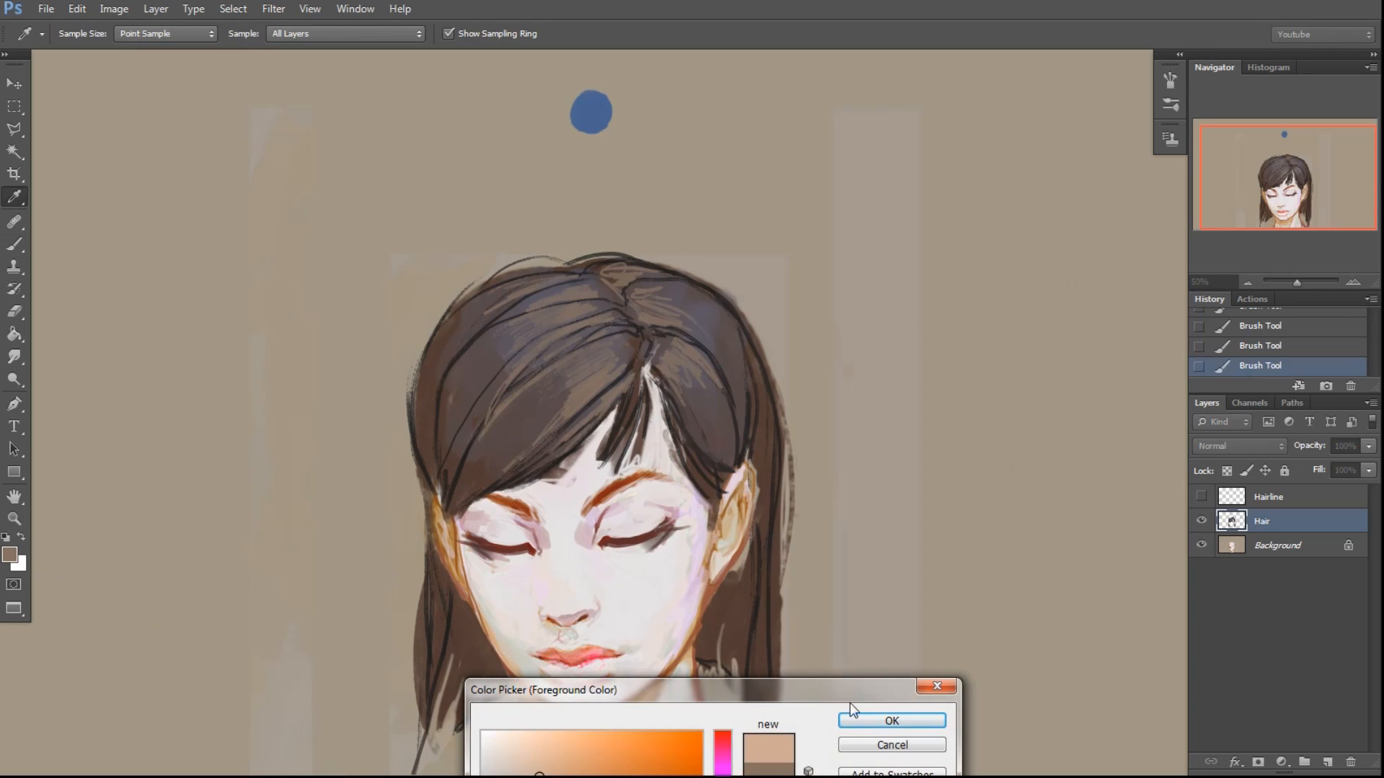
click(889, 717)
Paint a warm overlay glow over the fringe left of the parting and over the hair section right of it
key(bracketright)
key(bracketright)
key(bracketright)
key(bracketright)
key(bracketright)
key(bracketright)
drag(586, 331, 580, 364)
key(bracketleft)
key(bracketleft)
key(bracketleft)
key(bracketleft)
mouse_move(659, 308)
mouse_down()
mouse_move(699, 392)
mouse_move(730, 383)
mouse_up()
key(bracketright)
key(bracketright)
key(bracketright)
key(bracketright)
mouse_move(575, 368)
mouse_down()
mouse_move(566, 353)
mouse_move(688, 313)
mouse_move(692, 425)
mouse_up()
key(ctrl+z)
key(bracketleft)
key(bracketleft)
key(bracketleft)
key(bracketleft)
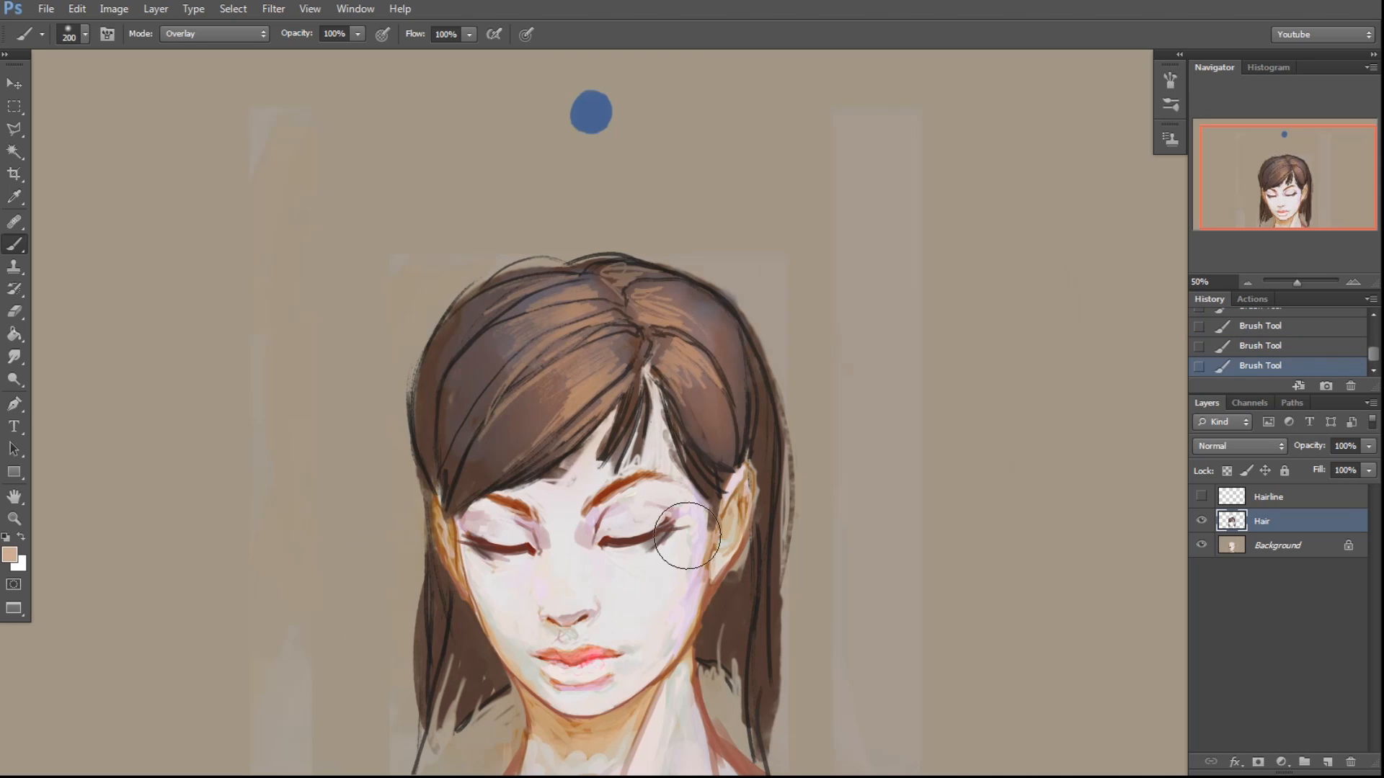
Switch to the square-tipped 139 px brush in Normal mode and choose a lighter peach foreground colour
right_click(567, 530)
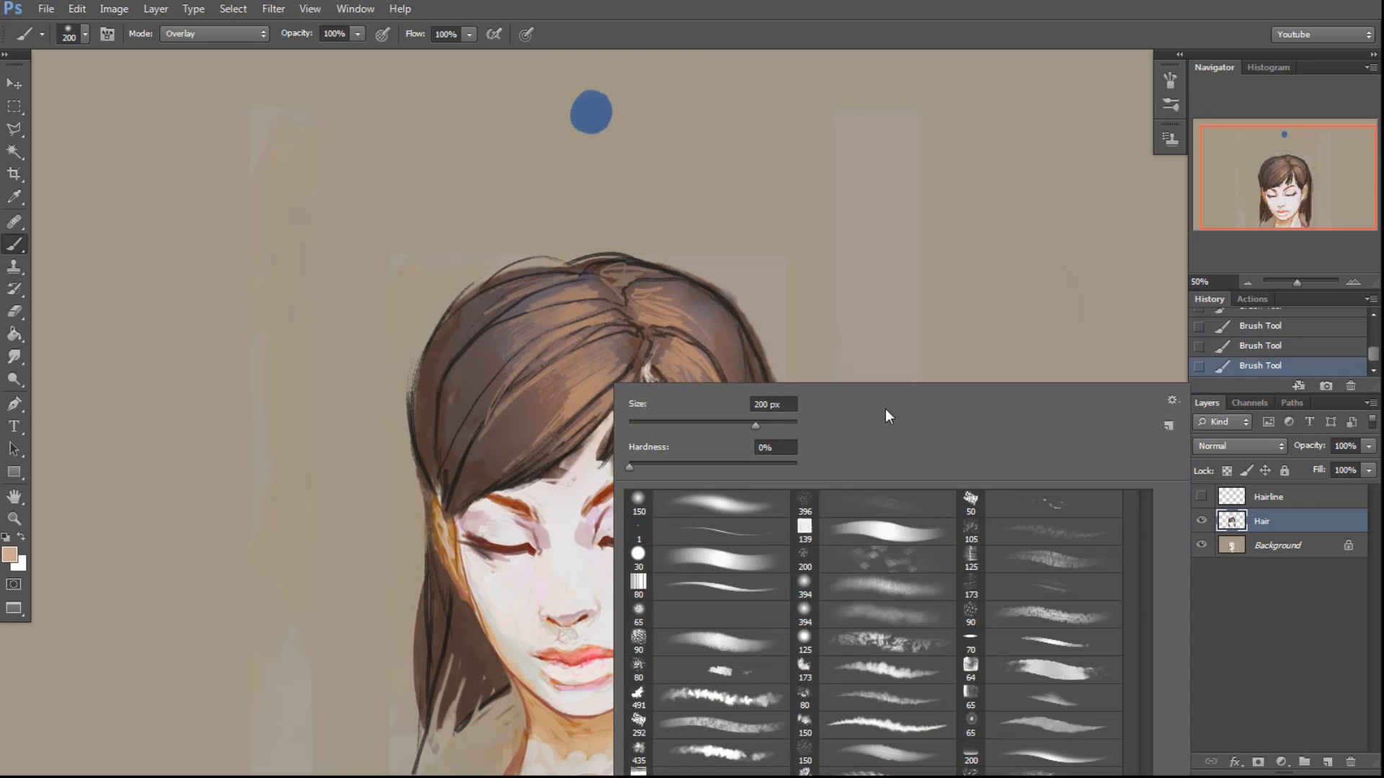
click(874, 528)
click(356, 223)
click(214, 34)
click(202, 52)
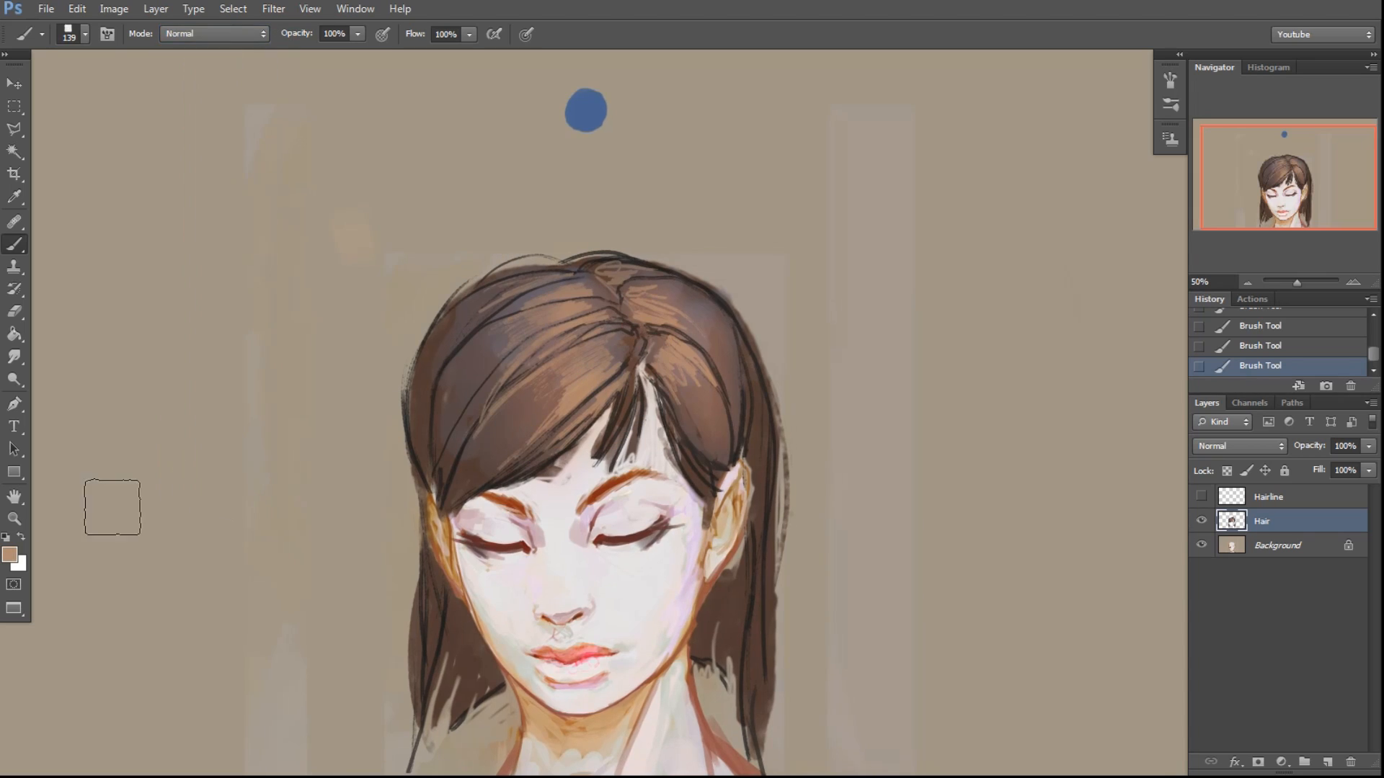
click(9, 553)
key(Return)
Paint fine peach highlight strands, about 10 px wide, across the crown, the fringe and the section right of the parting
key(bracketleft)
key(bracketleft)
key(bracketleft)
key(bracketleft)
key(bracketleft)
key(bracketleft)
key(bracketleft)
key(bracketleft)
key(bracketleft)
key(bracketleft)
key(bracketleft)
key(bracketleft)
key(bracketleft)
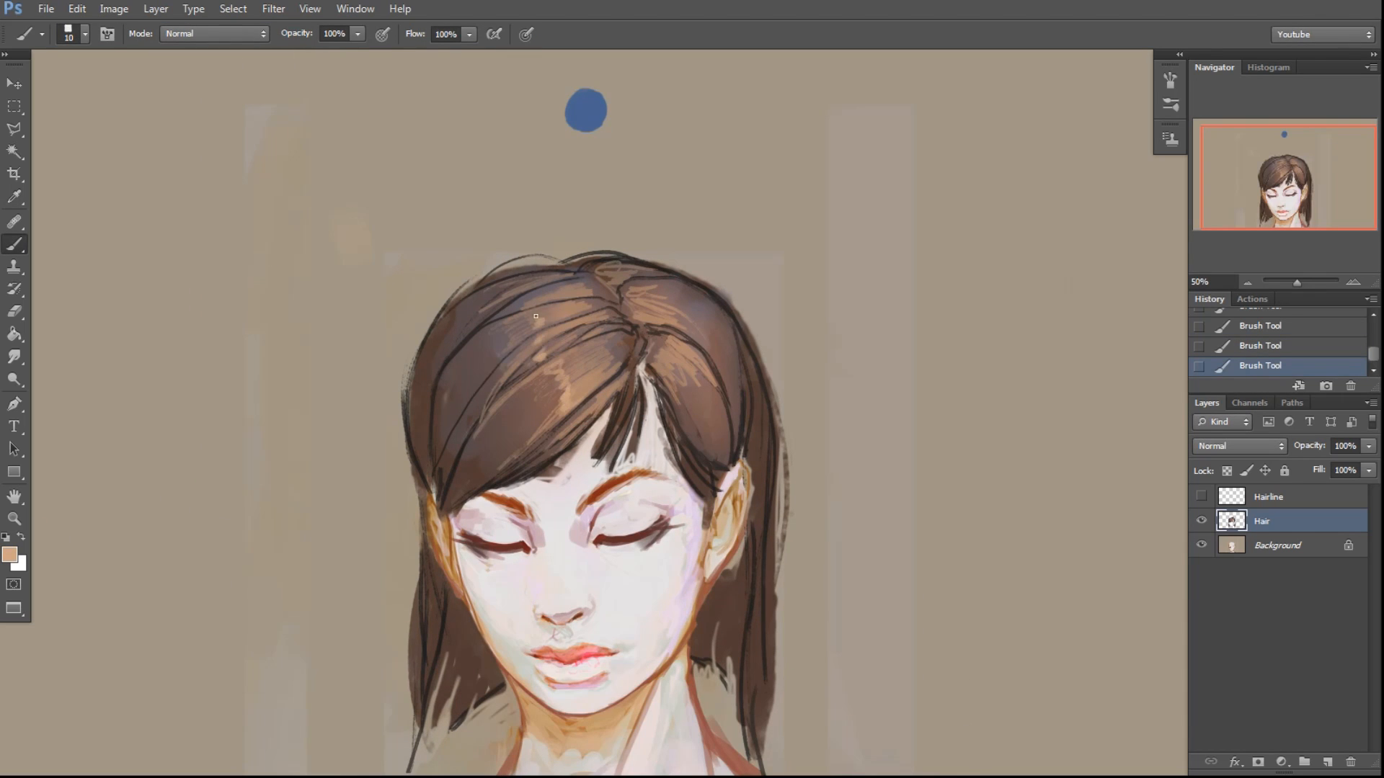
key(bracketright)
key(bracketright)
key(bracketright)
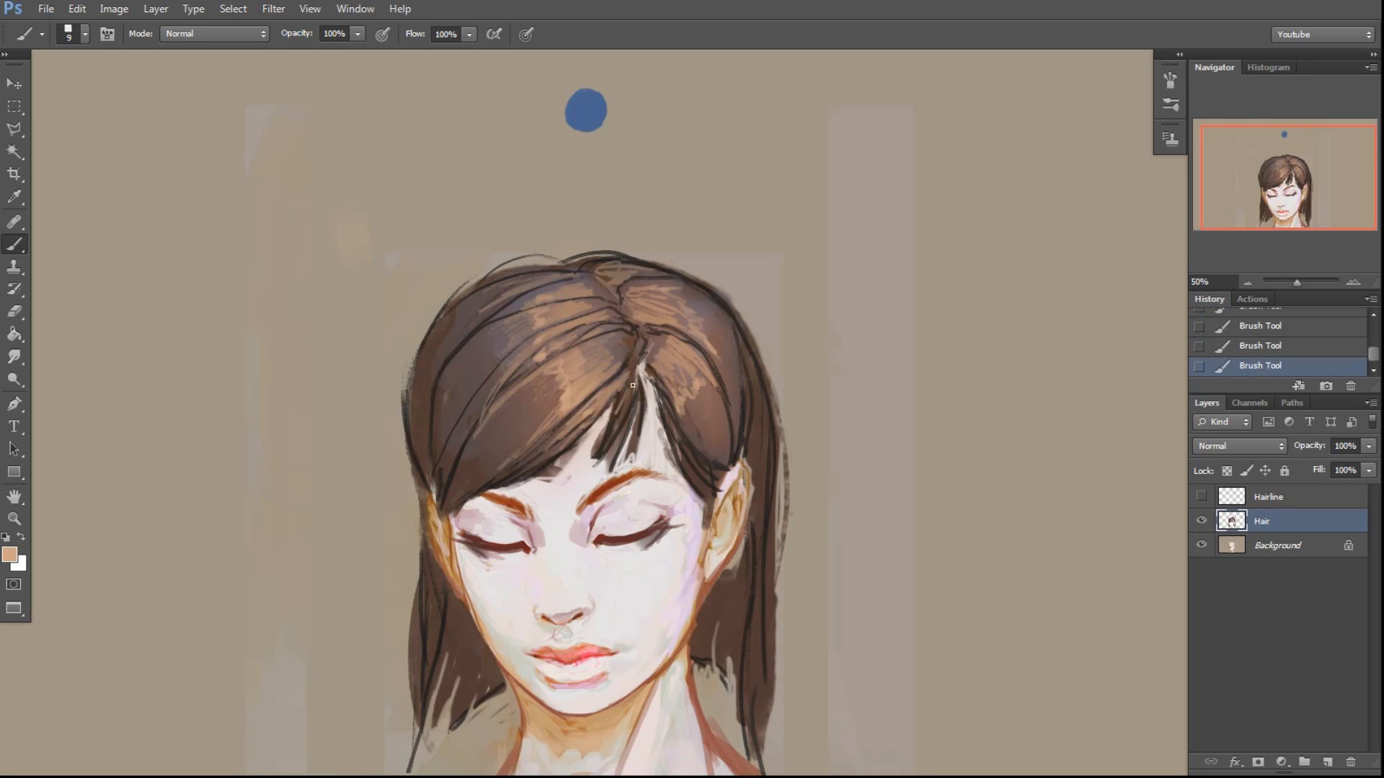
mouse_move(664, 388)
mouse_down()
mouse_move(701, 456)
mouse_move(692, 464)
mouse_up()
mouse_move(612, 395)
mouse_down()
mouse_move(561, 453)
mouse_move(603, 455)
mouse_move(587, 462)
mouse_up()
Erase thin gaps into the fringe over the forehead and along the hairline on both sides of the parting
key(e)
drag(614, 415, 598, 464)
mouse_move(637, 392)
mouse_down()
mouse_move(607, 470)
mouse_move(620, 463)
mouse_up()
mouse_move(639, 381)
mouse_down()
mouse_move(609, 459)
mouse_move(623, 458)
mouse_move(490, 489)
mouse_up()
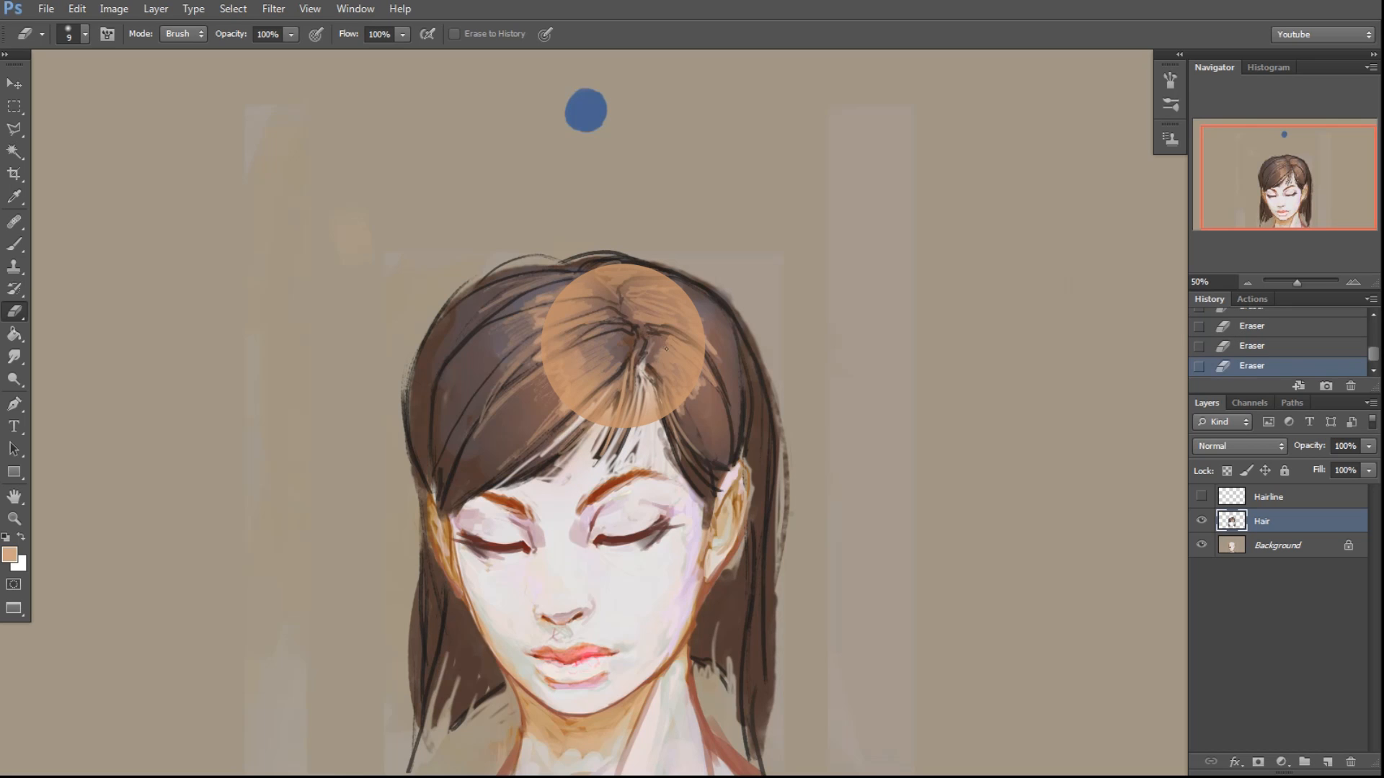
drag(678, 428, 698, 485)
drag(666, 442, 695, 480)
Touch up the fringe edge above the right eyebrow with the brush and sample dark and light hair tones
key(b)
mouse_move(681, 457)
mouse_down()
mouse_move(705, 486)
mouse_move(698, 473)
mouse_move(690, 487)
mouse_move(710, 490)
mouse_move(685, 467)
mouse_up()
alt+click(709, 472)
alt+click(698, 419)
key(bracketright)
key(bracketright)
Soften the hairline near the right temple with wider strokes in the sampled forehead and hair colours
alt+click(656, 449)
mouse_move(659, 414)
mouse_down()
mouse_move(792, 440)
mouse_move(661, 384)
mouse_move(685, 454)
mouse_up()
key(bracketright)
key(bracketright)
key(bracketright)
drag(665, 431, 700, 481)
alt+click(713, 449)
drag(670, 437, 692, 449)
Sample the light orange-brown of the fringe and paint thin strands down both long hair lengths, undoing the last stroke
key(bracketleft)
key(bracketleft)
key(bracketleft)
key(bracketleft)
key(bracketleft)
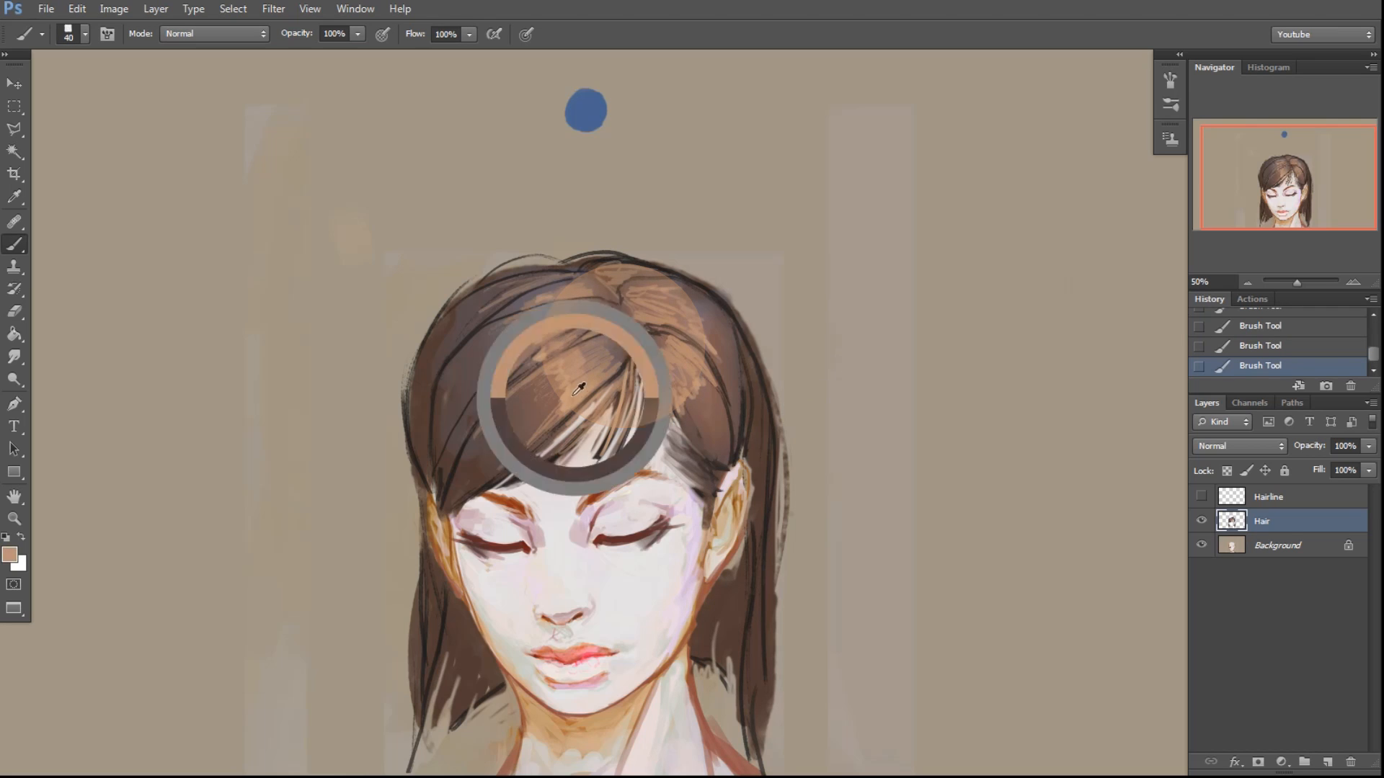
alt+click(420, 447)
key(bracketleft)
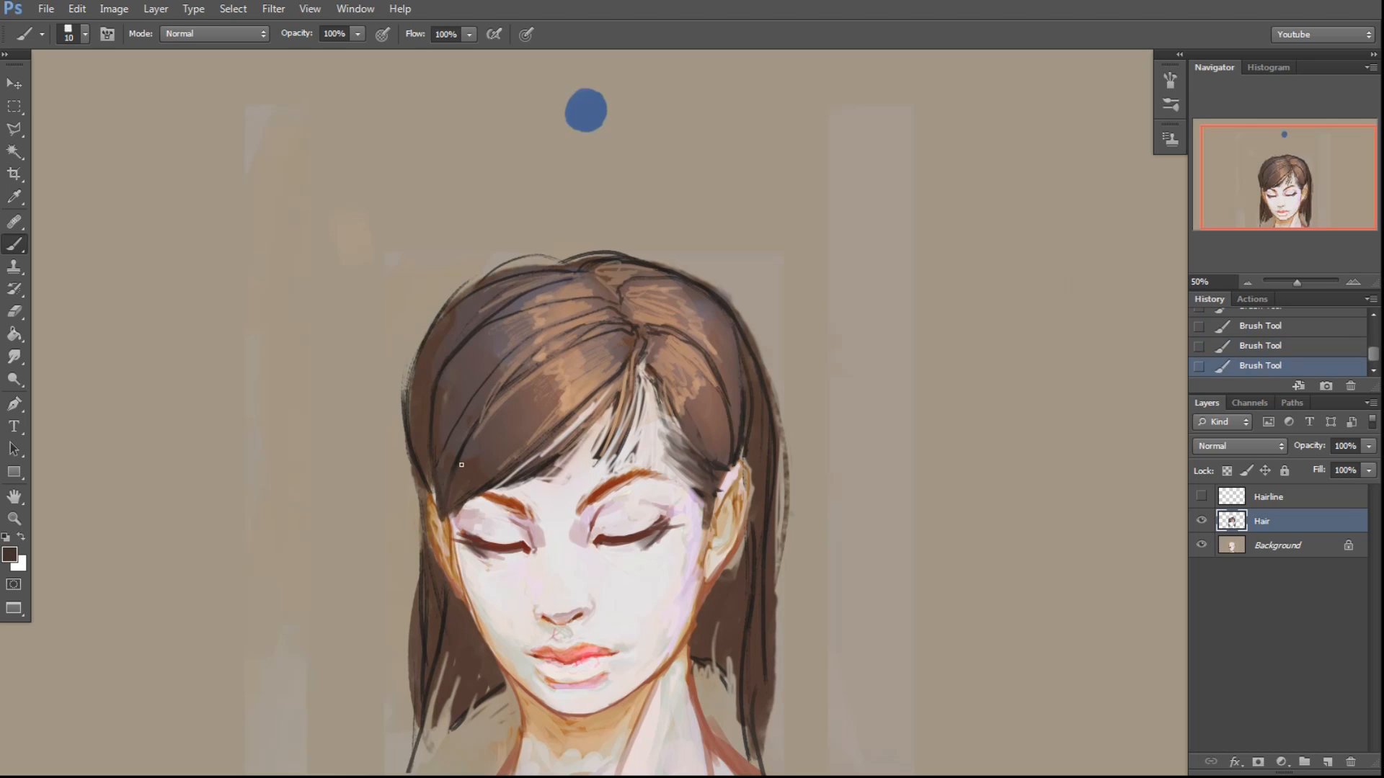
alt+click(583, 378)
key(bracketright)
drag(428, 555, 414, 683)
drag(424, 587, 419, 723)
drag(764, 529, 763, 692)
drag(757, 598, 750, 757)
key(ctrl+z)
Paint light brown strands in the hair above and beside the right ear
mouse_move(758, 509)
mouse_down()
mouse_move(749, 727)
mouse_move(763, 497)
mouse_up()
drag(756, 565, 763, 425)
mouse_move(756, 459)
mouse_down()
mouse_move(746, 412)
mouse_move(762, 432)
mouse_up()
drag(742, 458, 739, 406)
drag(722, 466, 720, 427)
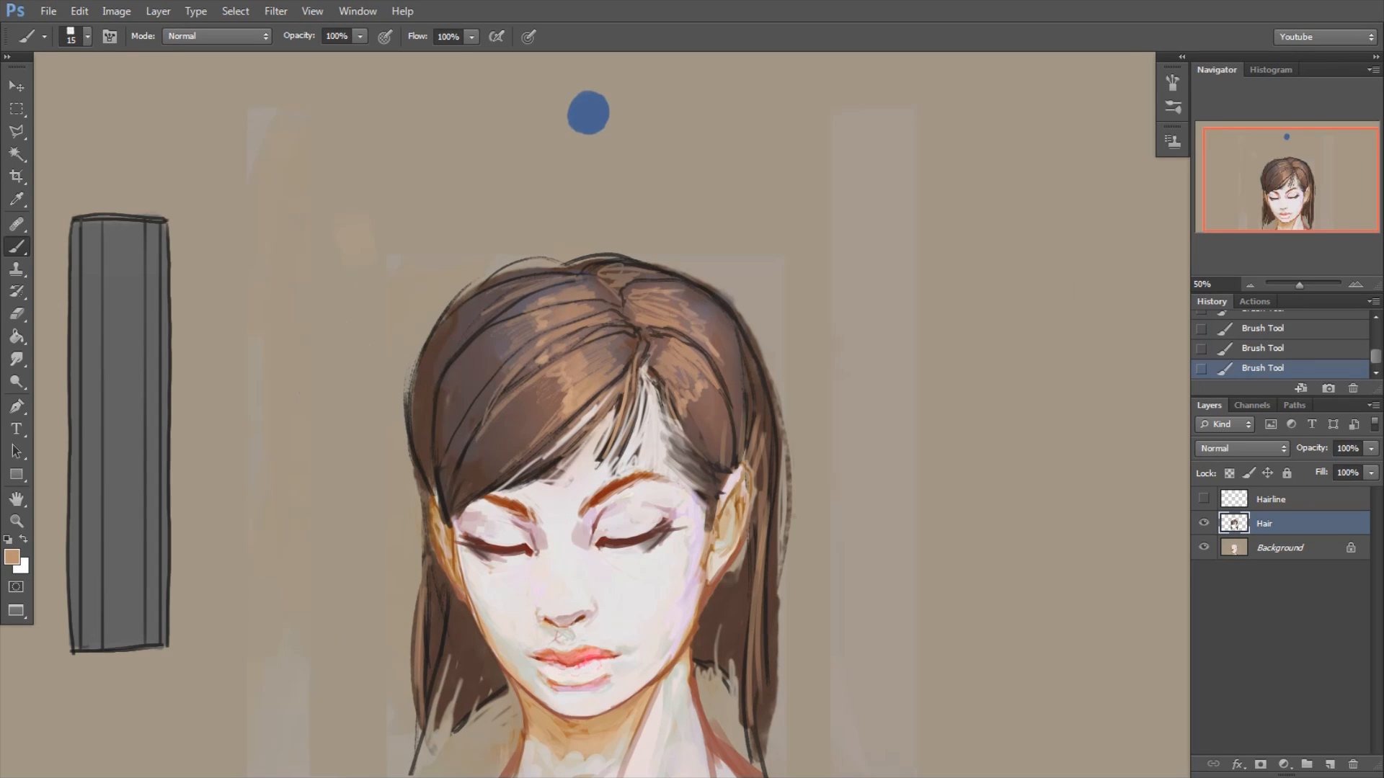
Choose a bright red and draw three curved arrows from the parting down the left side, following the hair flow
click(12, 557)
click(700, 737)
click(895, 722)
key(bracketright)
key(bracketright)
key(bracketleft)
key(bracketleft)
mouse_move(585, 300)
mouse_down()
mouse_move(461, 392)
mouse_move(438, 431)
mouse_up()
drag(479, 415, 438, 430)
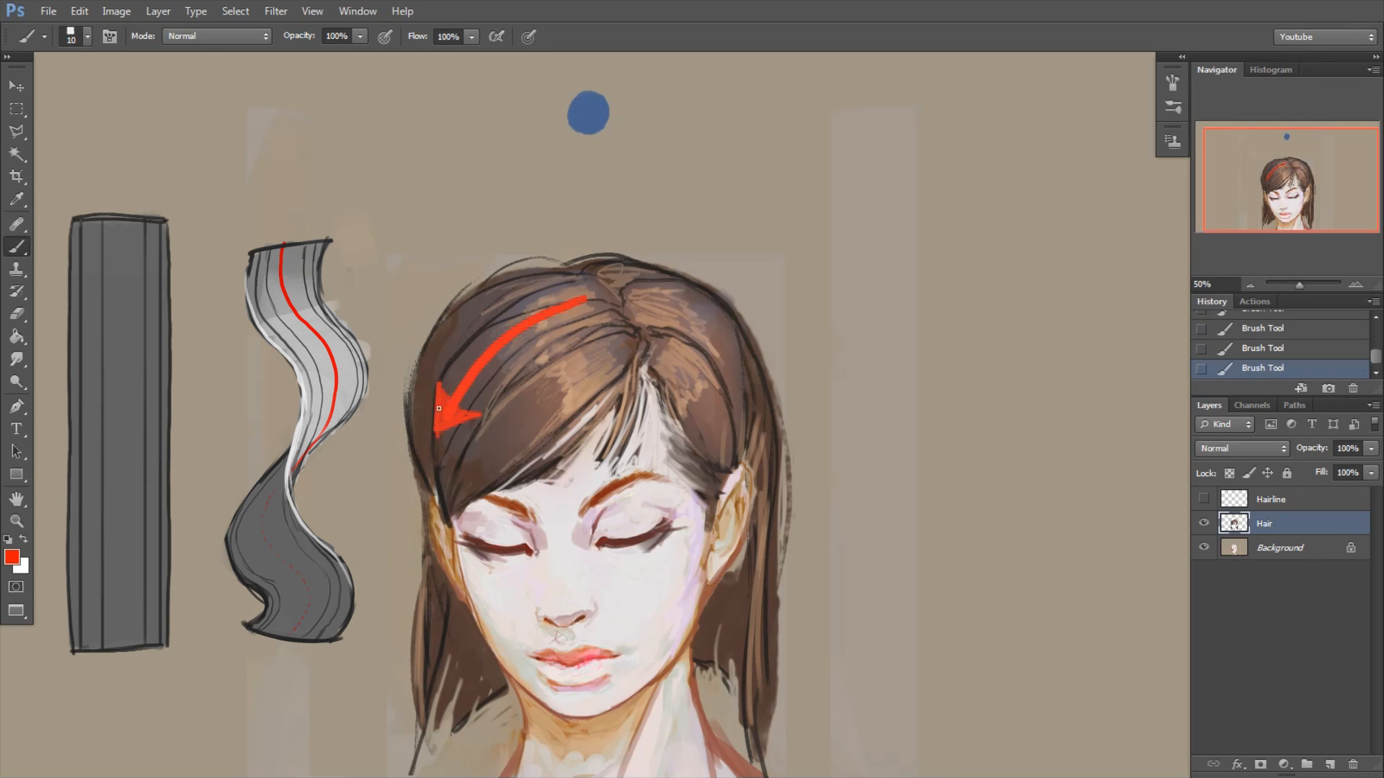
mouse_move(614, 351)
mouse_down()
mouse_move(480, 470)
mouse_move(487, 451)
mouse_up()
drag(547, 281, 416, 426)
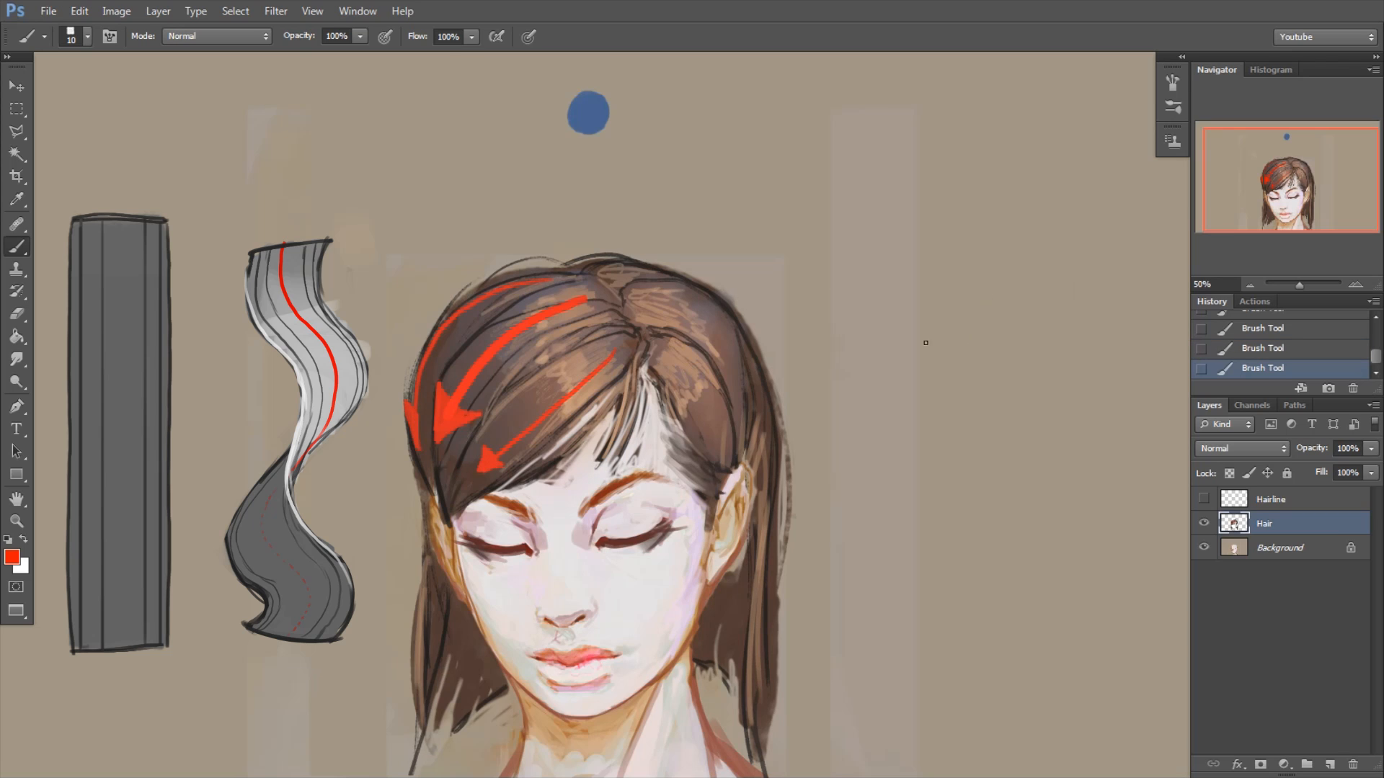
Draw red flow arrows along the short fringe strands, the right side of the hair and both long lengths
drag(634, 355, 613, 453)
drag(609, 431, 614, 442)
drag(653, 363, 735, 468)
drag(684, 347, 747, 449)
mouse_move(631, 298)
mouse_down()
mouse_move(779, 489)
mouse_move(776, 513)
mouse_move(659, 275)
mouse_up()
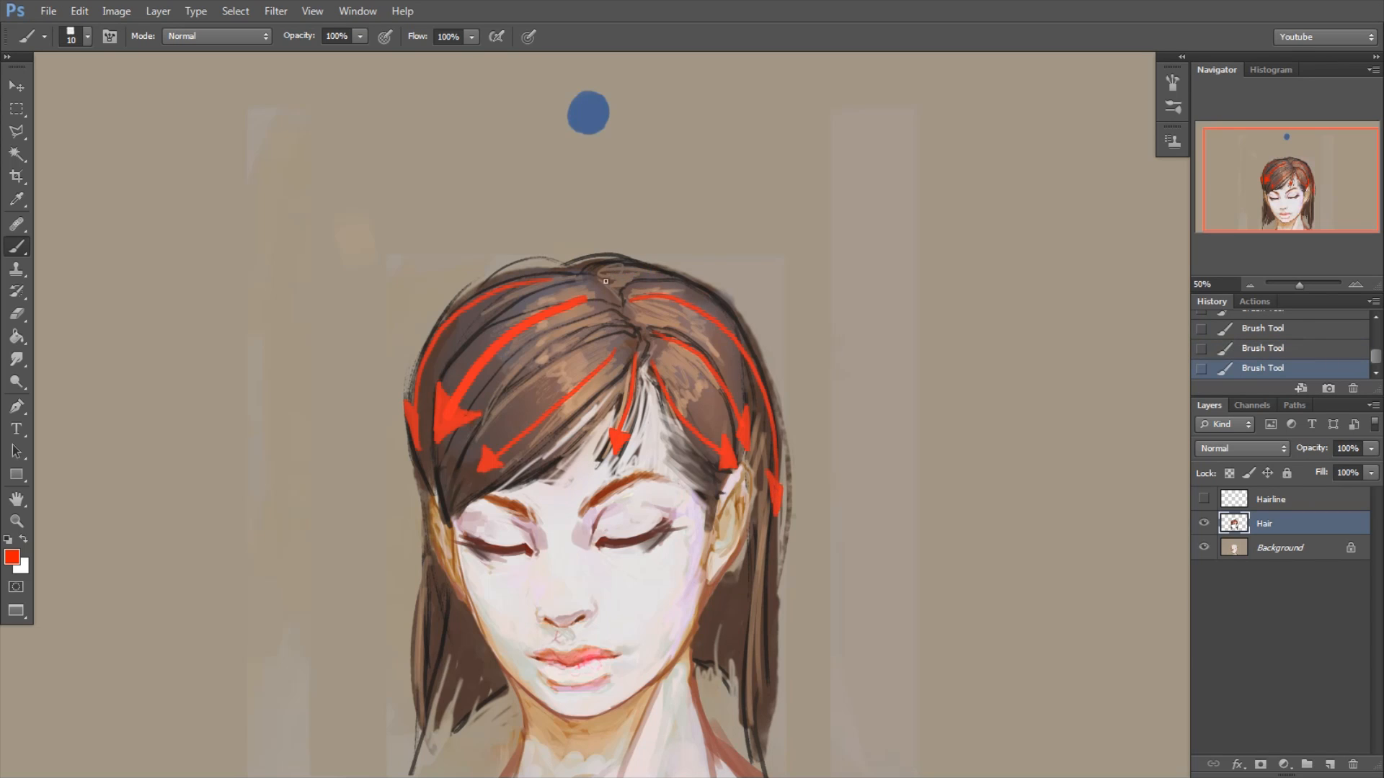
drag(755, 689, 751, 740)
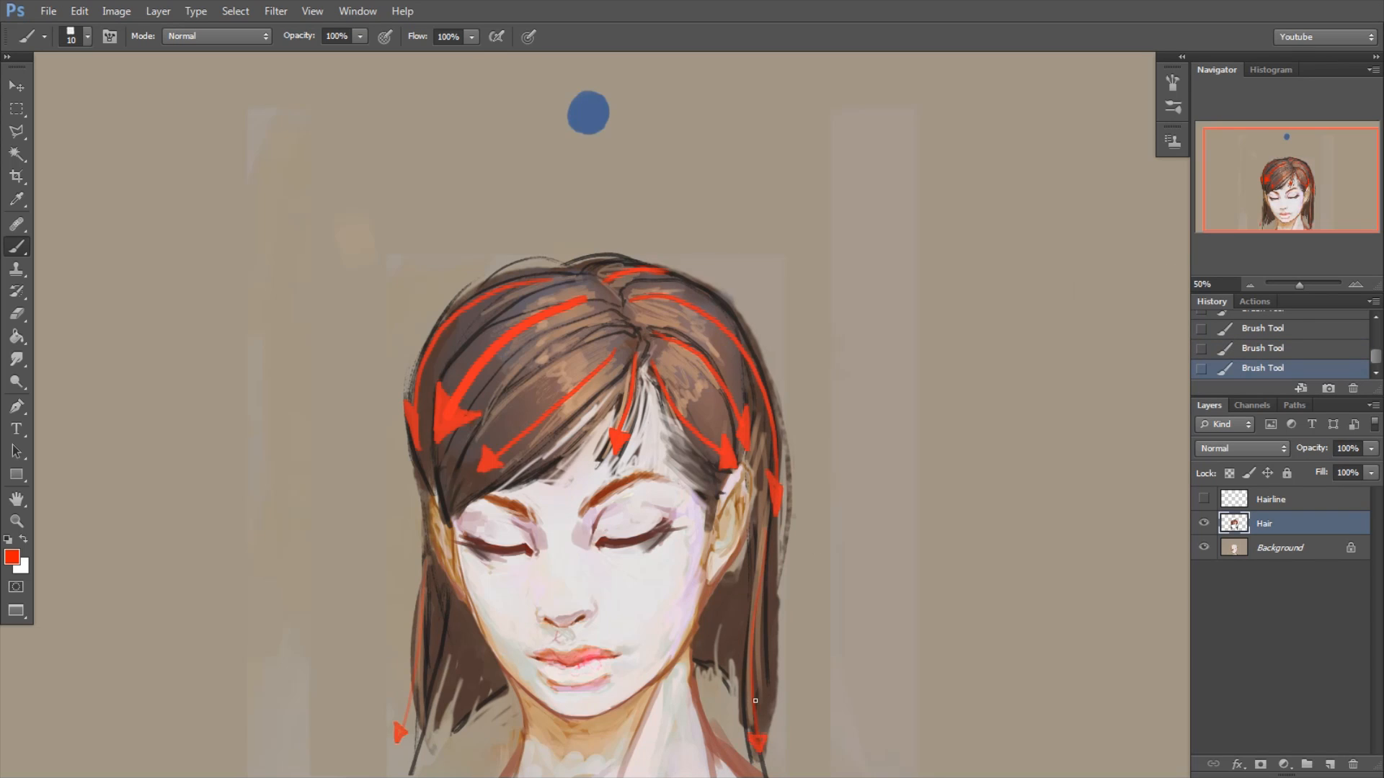